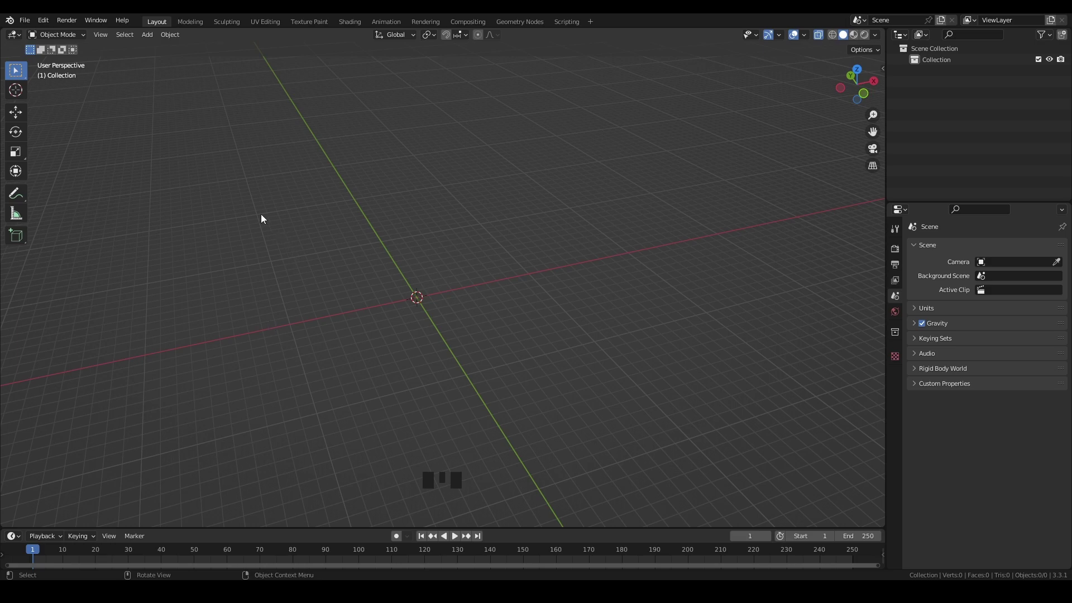
- Load HOUSE.jpg from the Desktop as a reference image aligned to the current view, and delete it again
click(150, 34)
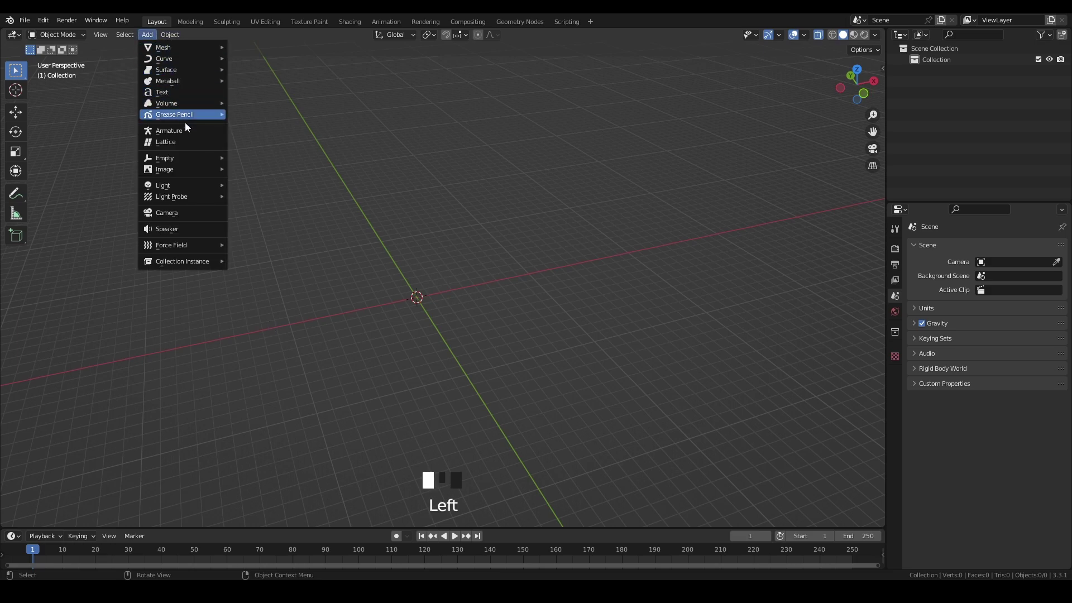
mouse_move(194, 171)
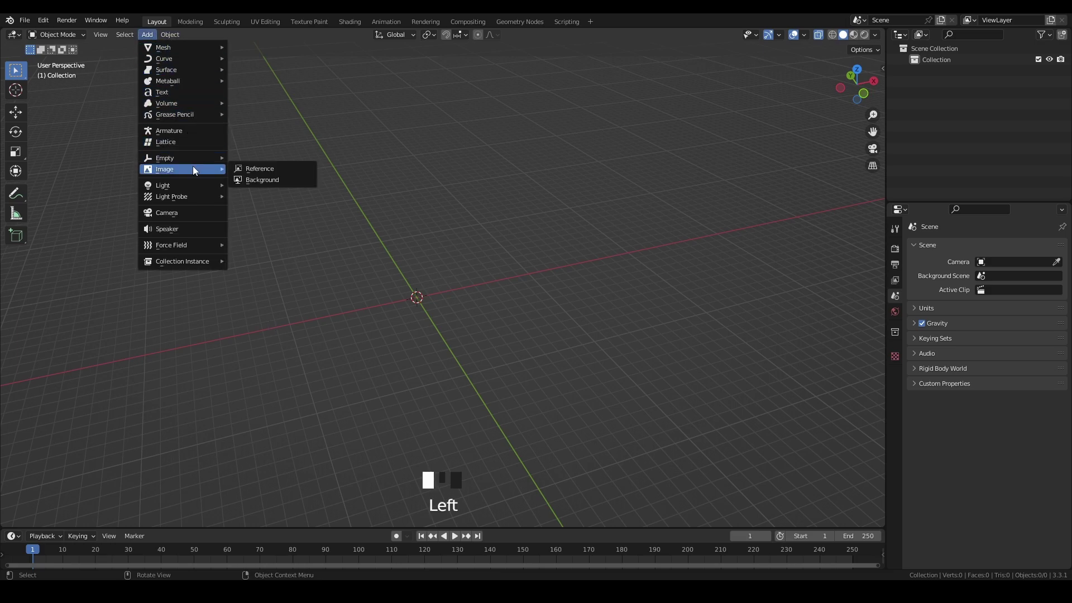
click(254, 170)
click(299, 248)
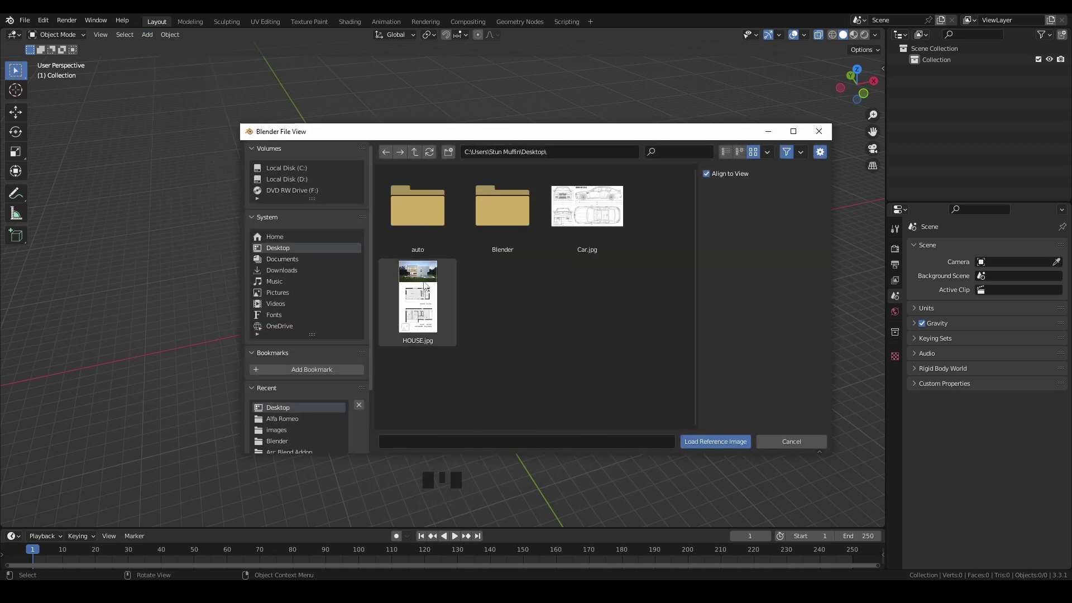
click(447, 316)
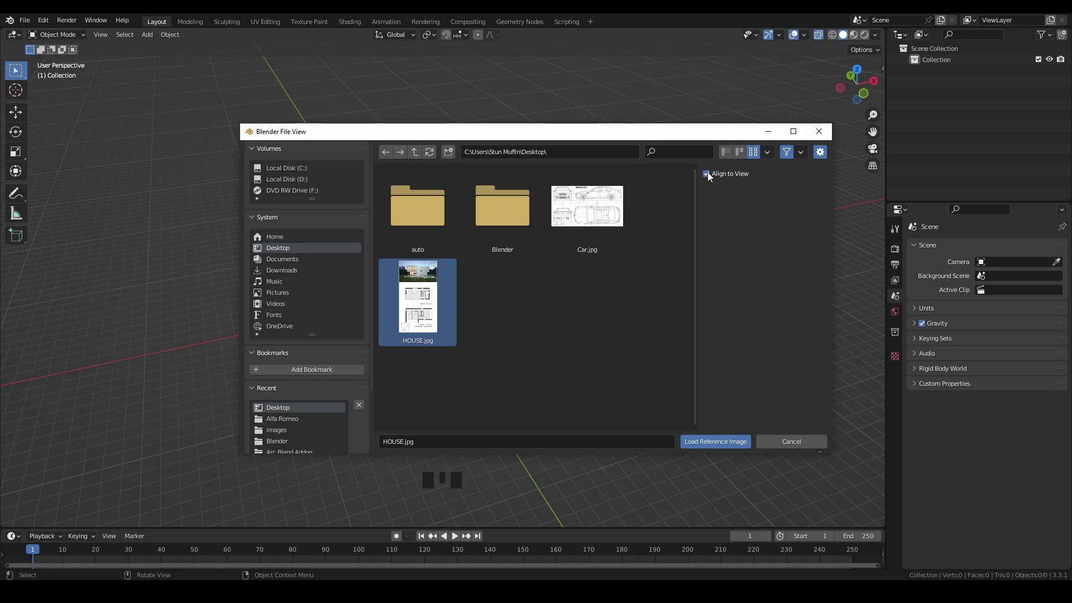
click(707, 442)
middle_drag(578, 295, 433, 250)
right_click(435, 310)
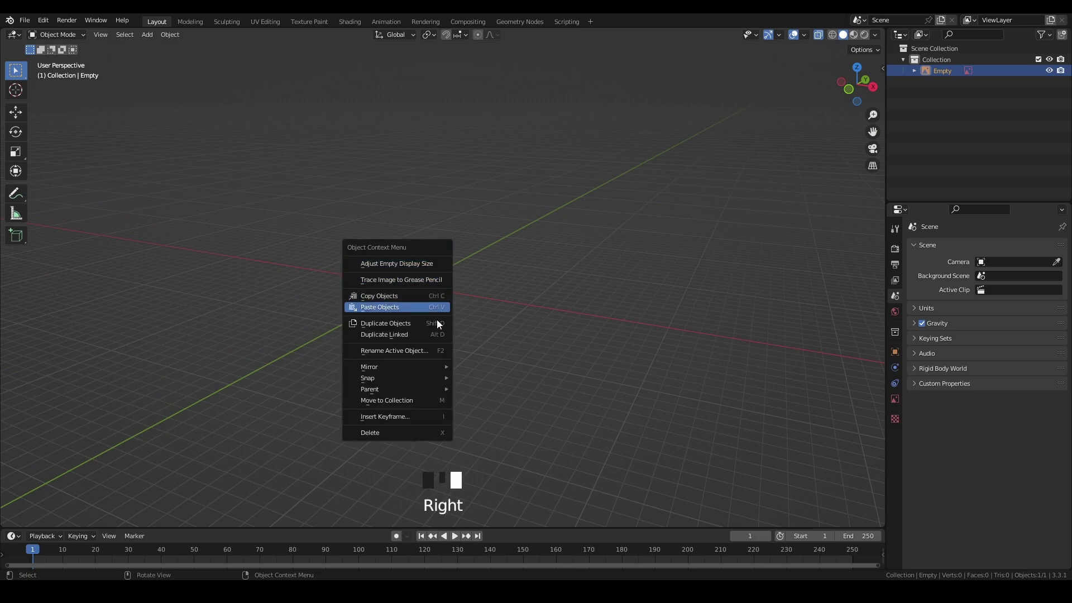
right_click(420, 433)
- Add HOUSE.jpg from the Desktop as a reference image with Align to View turned off
click(148, 35)
mouse_move(205, 186)
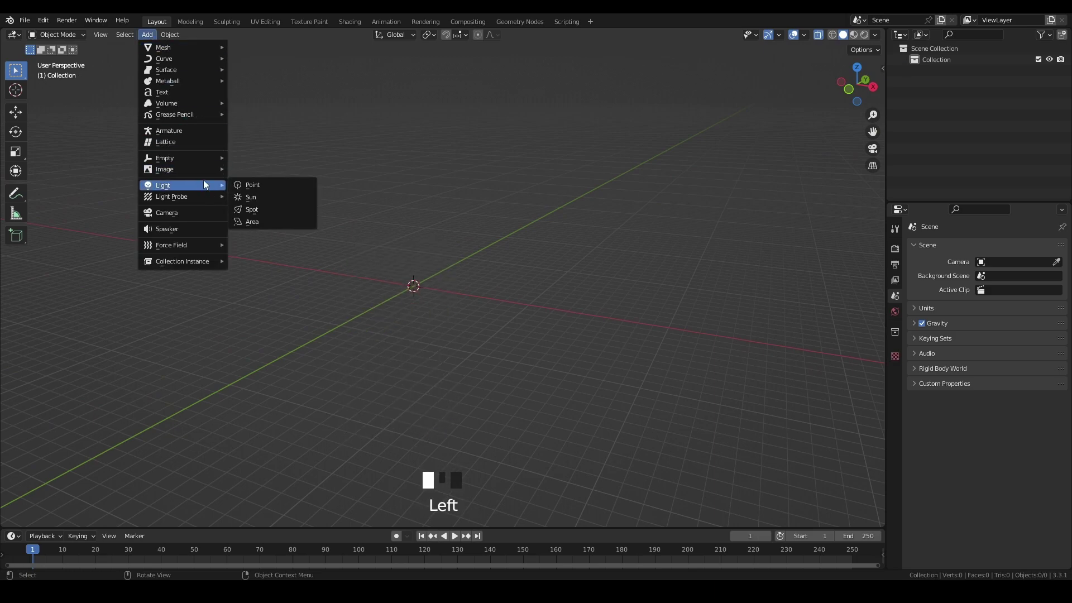
click(269, 169)
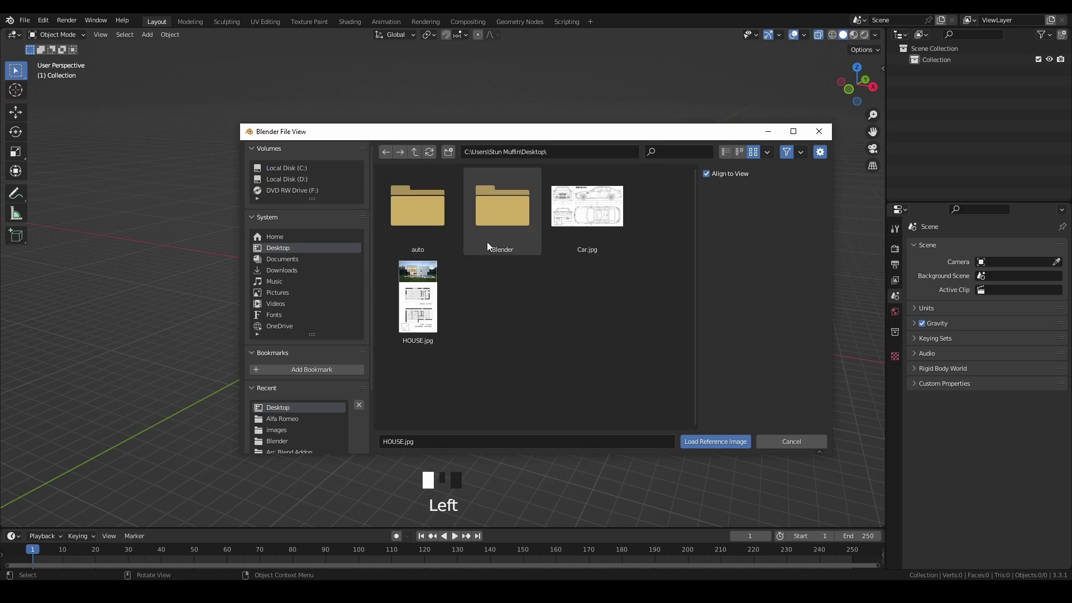
click(427, 296)
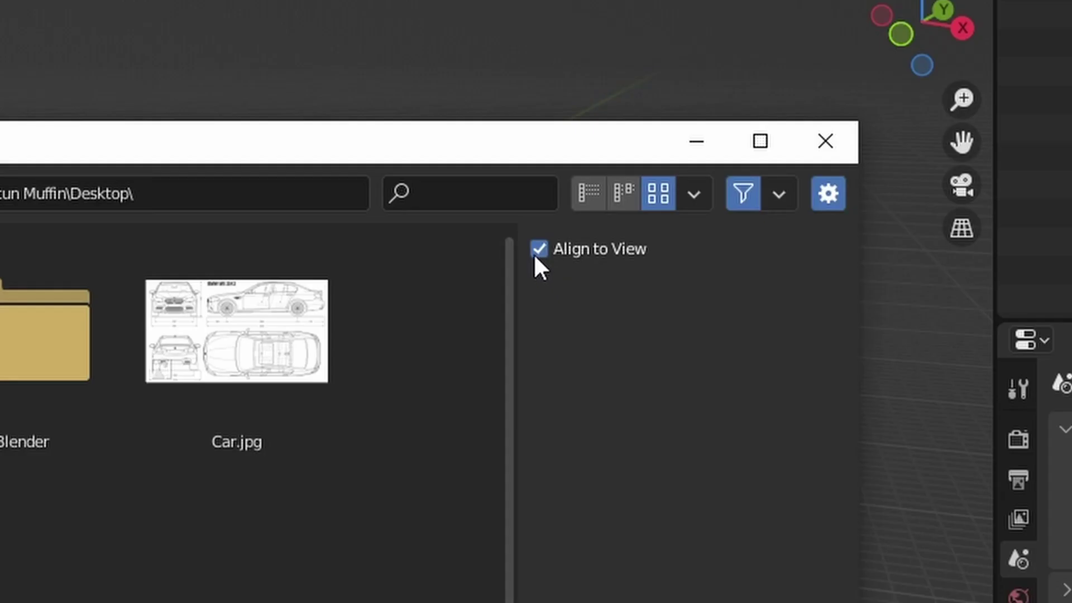
click(539, 248)
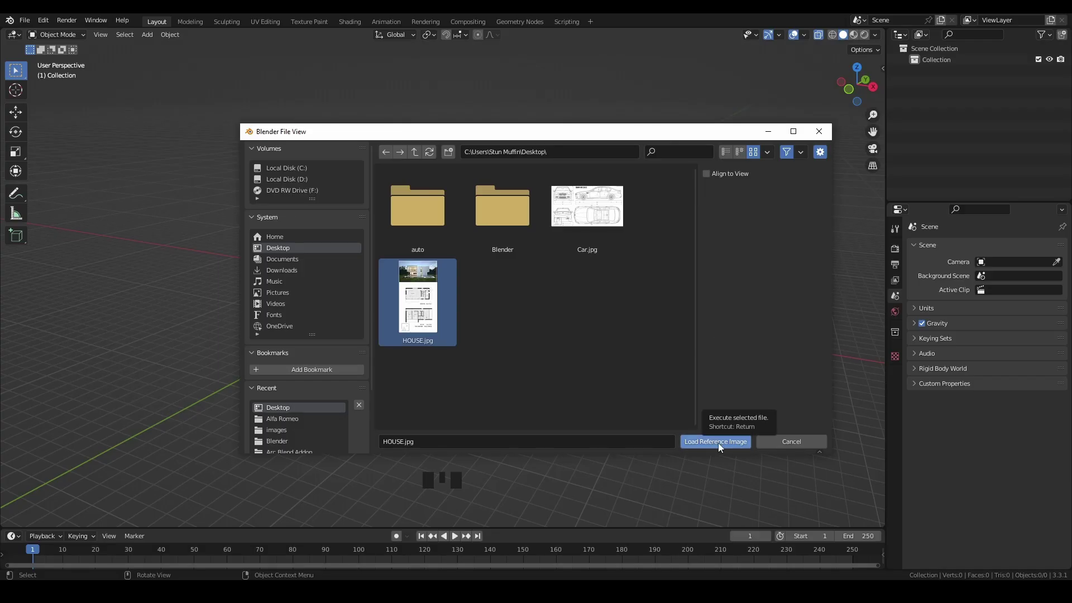
click(718, 443)
- Move the reference image along the positive X axis, clear of the origin, and deselect it
middle_drag(407, 254, 453, 357)
scroll(451, 376, up, 2)
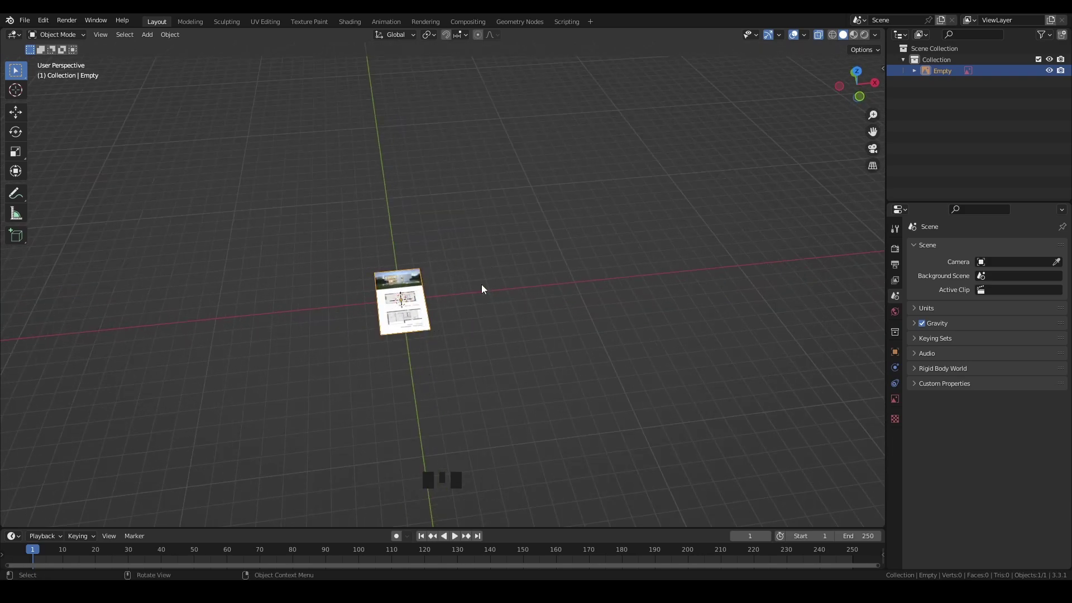
click(410, 285)
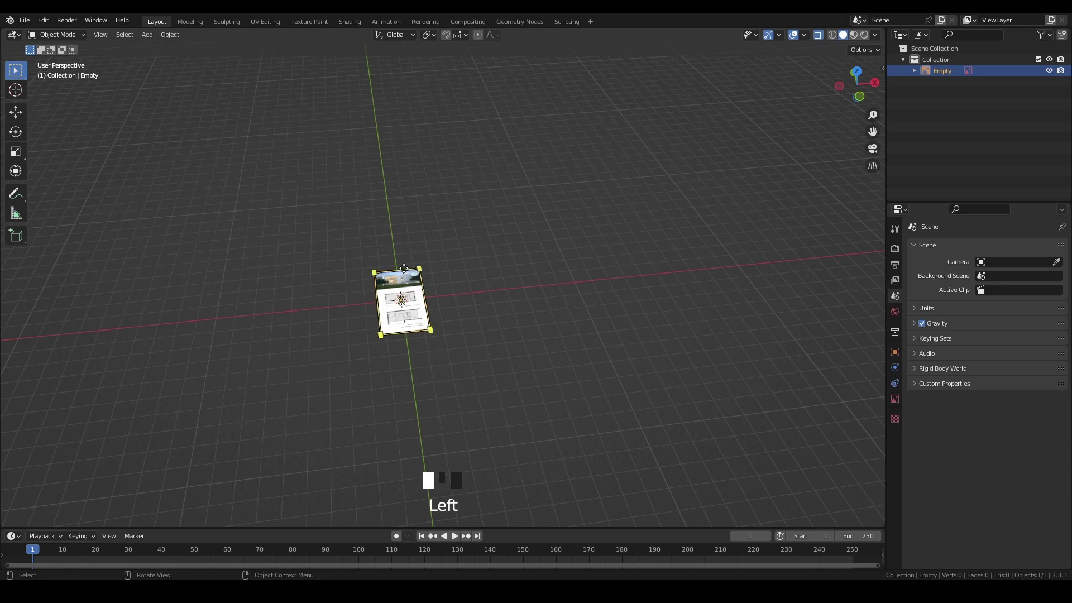
click(16, 113)
drag(437, 294, 566, 285)
click(436, 277)
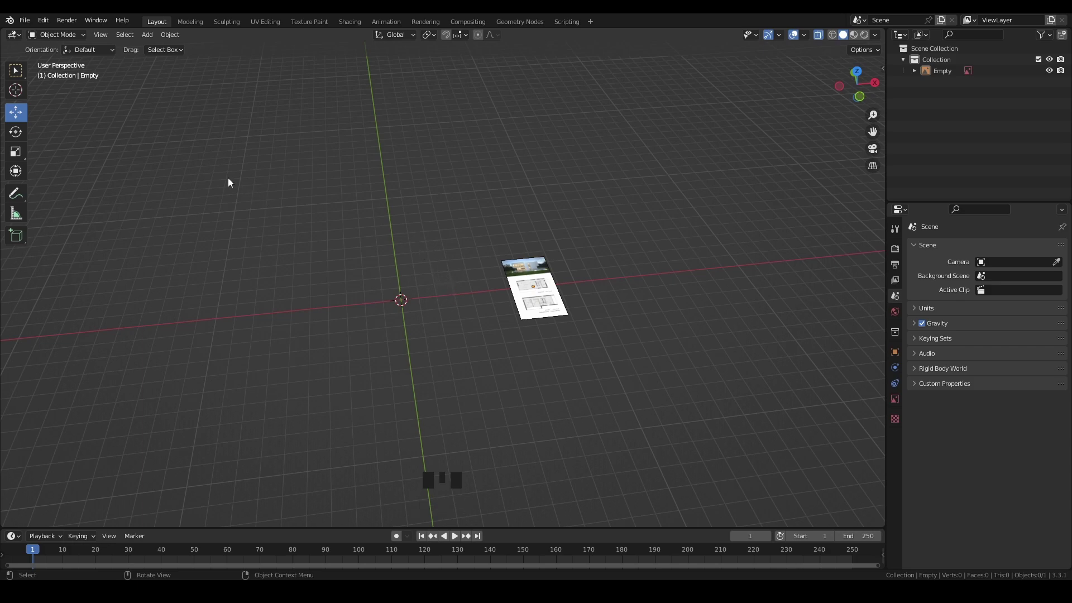
- Enable the Import-Export: Import Images as Planes add-on in the preferences
click(43, 20)
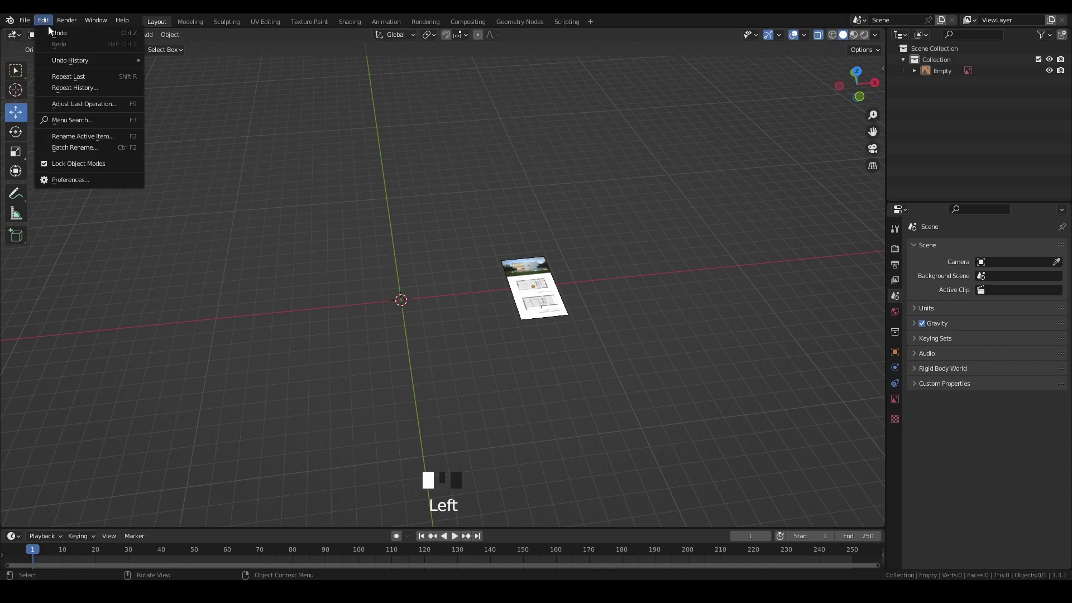
click(89, 179)
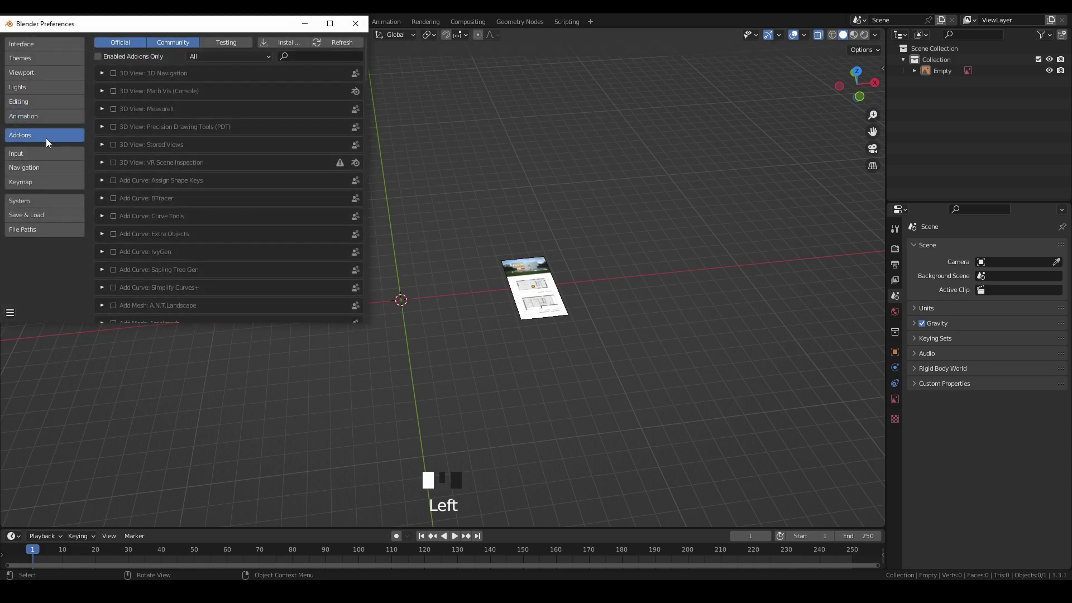
click(322, 55)
text(image)
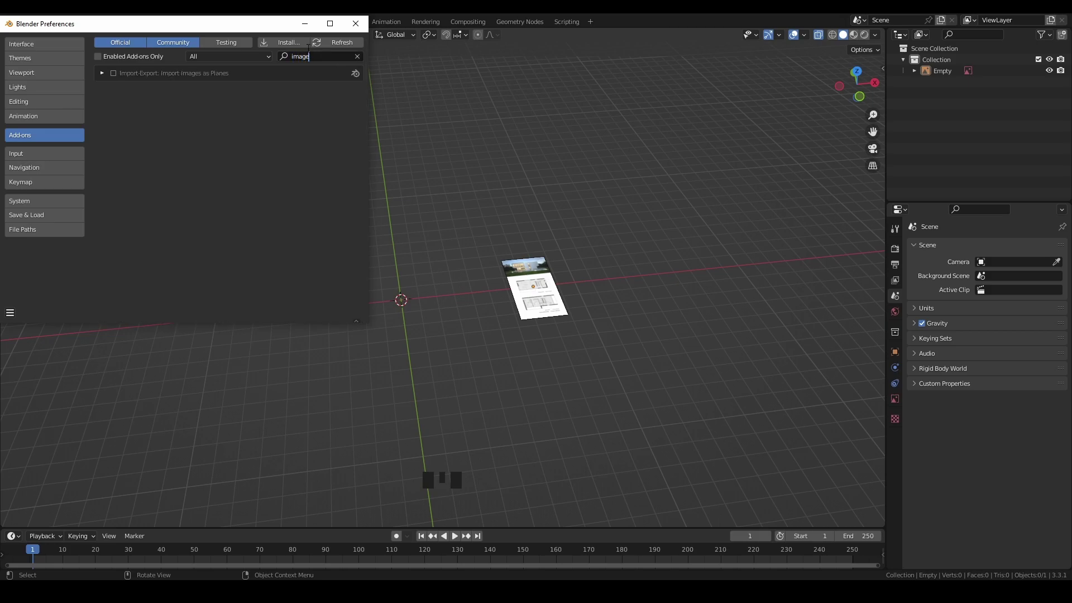
click(113, 75)
click(358, 25)
- Import HOUSE.jpg from the Desktop as an image plane with the Principled material setting
click(25, 20)
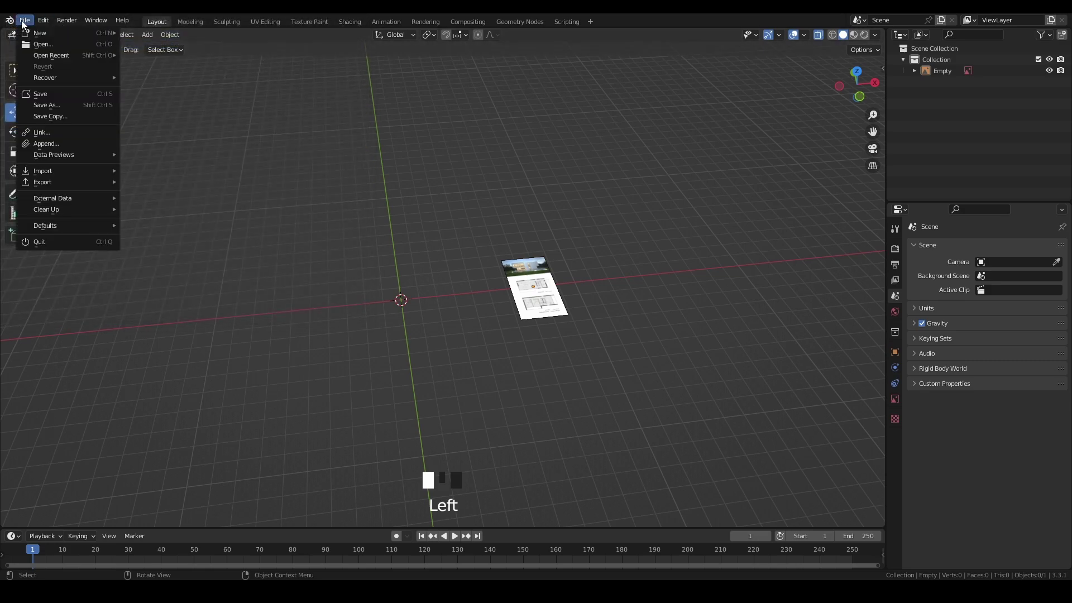
mouse_move(88, 170)
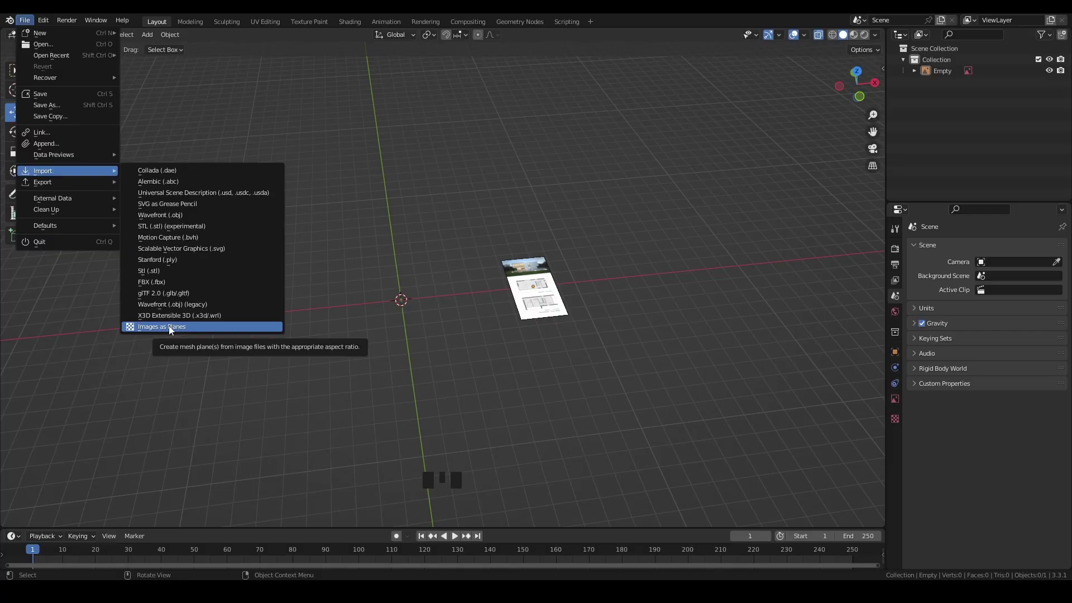
click(170, 328)
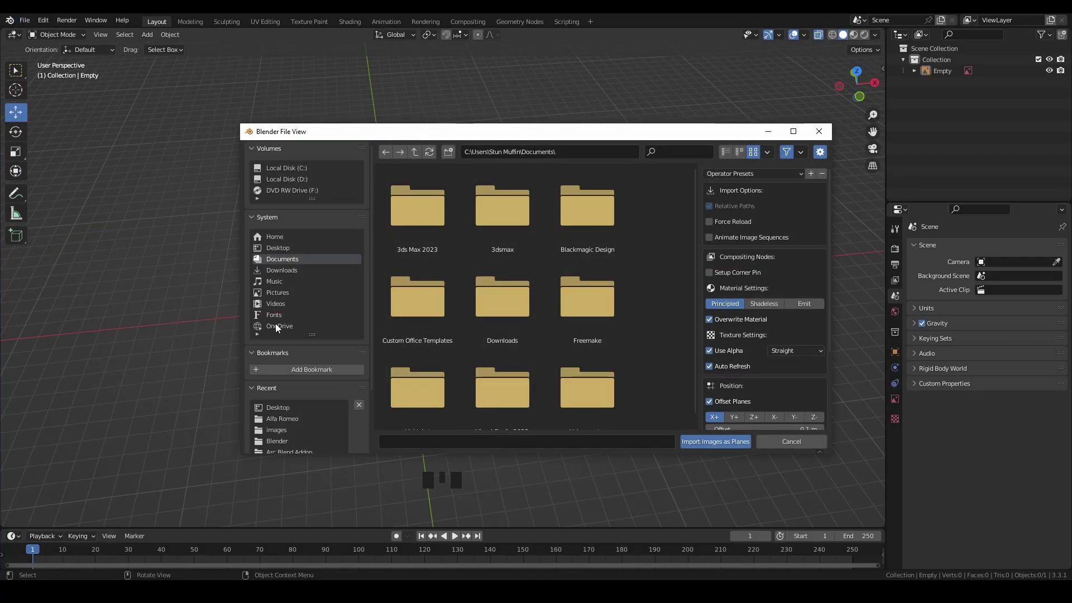
click(298, 246)
click(440, 287)
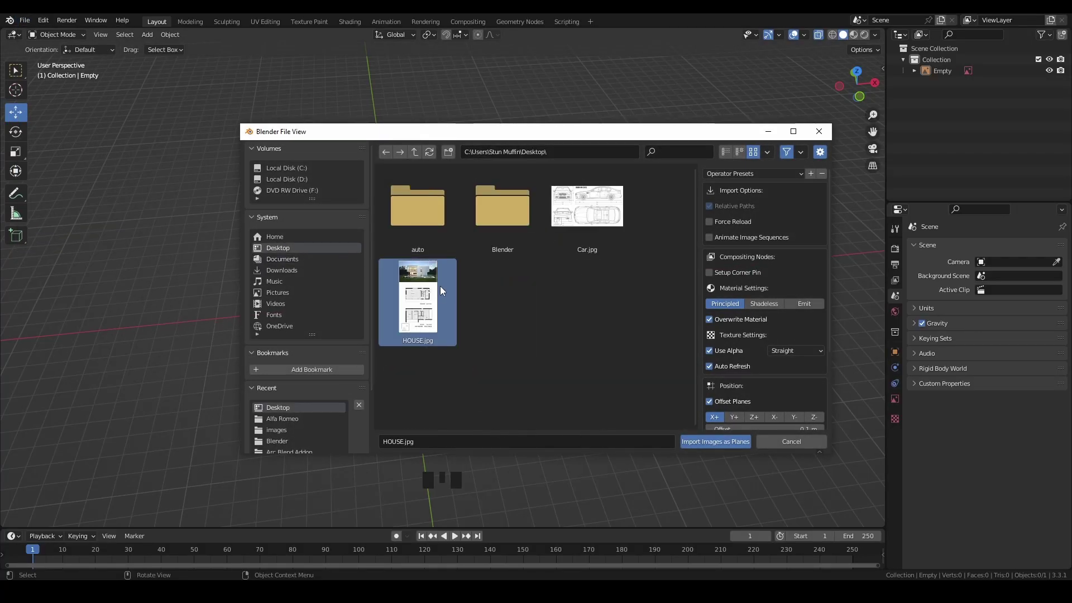
click(721, 443)
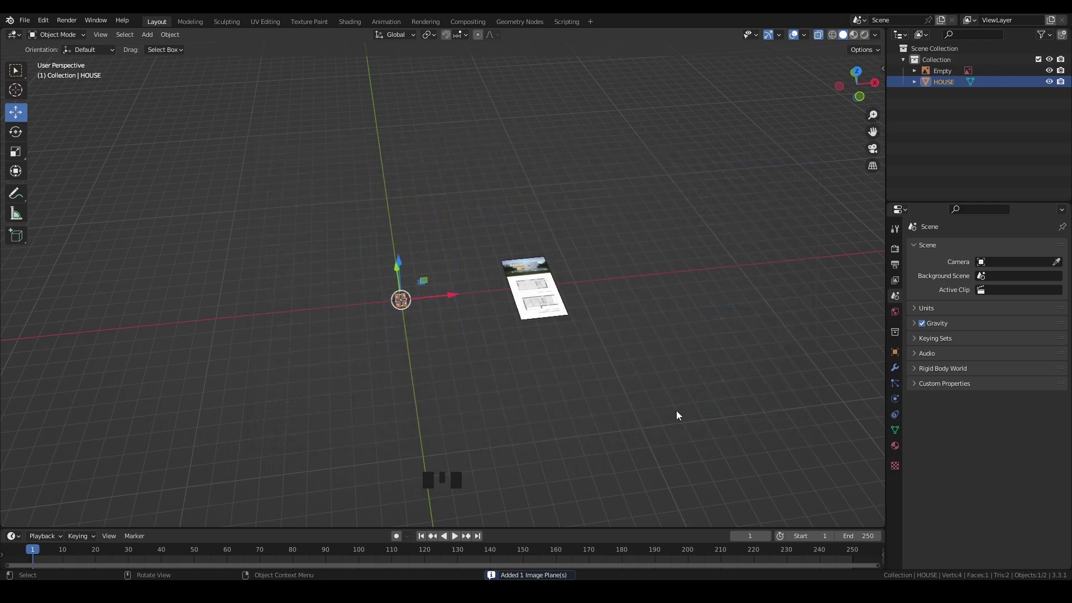
- Display the scene in Material Preview and scale the HOUSE plane up uniformly to roughly match the reference image's size
scroll(388, 307, up, 7)
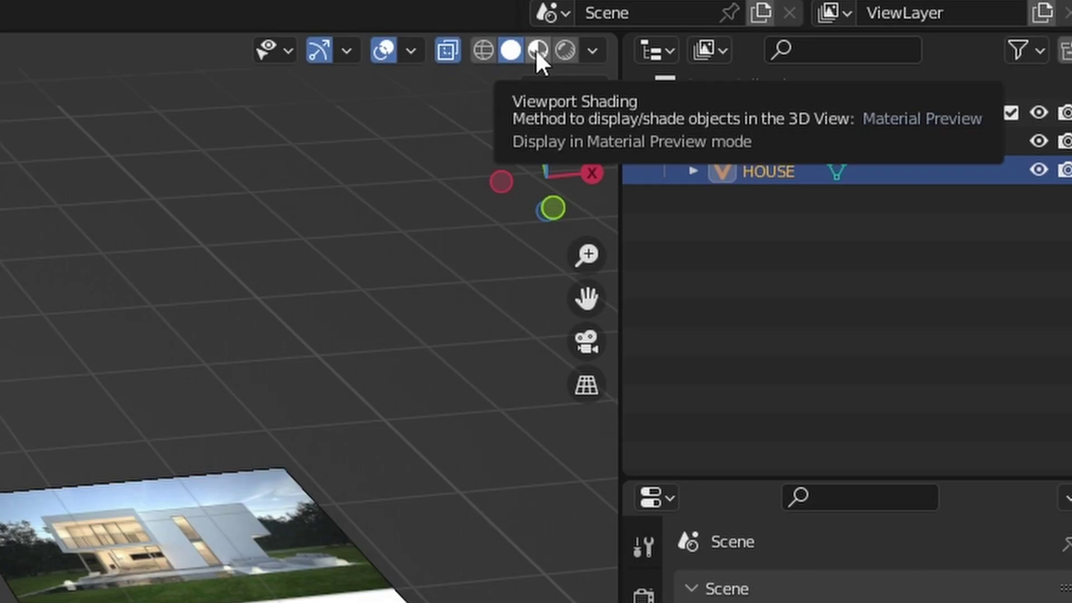
click(854, 35)
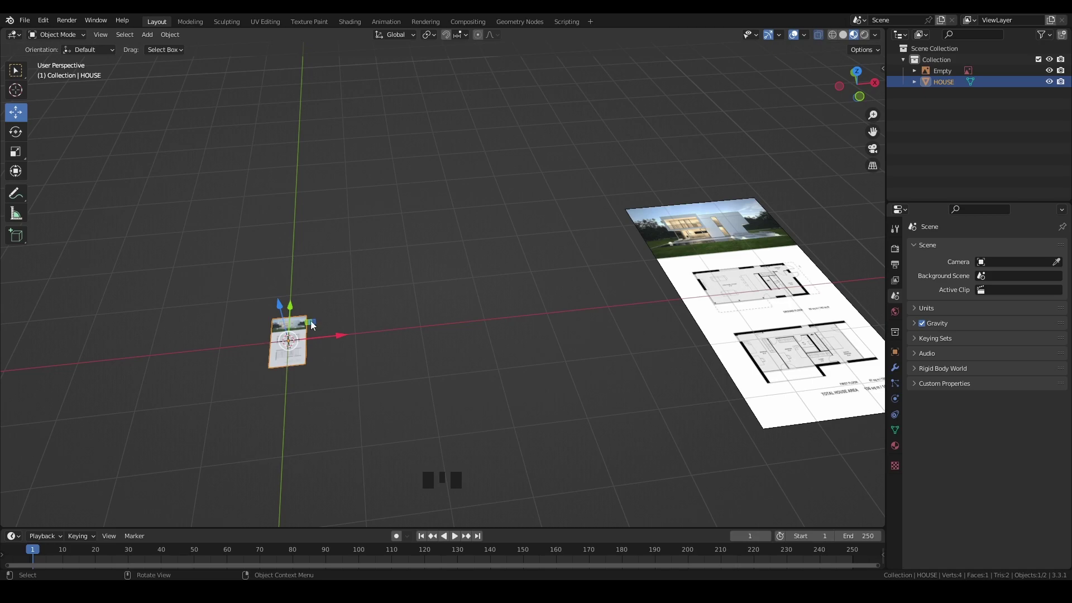
click(16, 151)
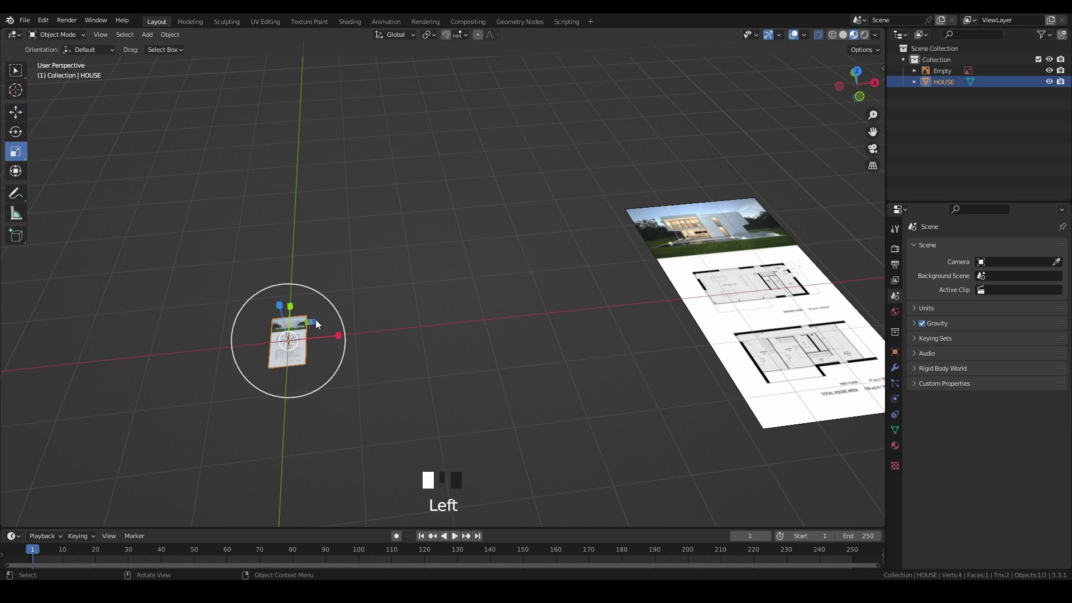
middle_drag(321, 320, 262, 313)
drag(337, 265, 551, 242)
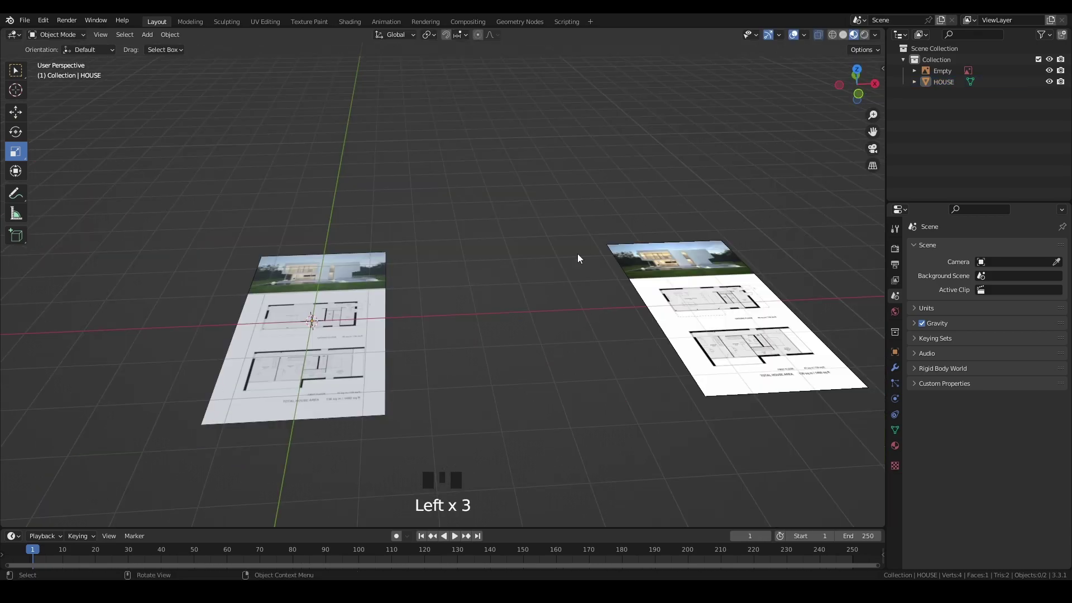
- Move the reference image along the X axis to sit beside the HOUSE plane with a small gap between them
click(648, 268)
click(16, 112)
drag(713, 313, 479, 323)
click(384, 232)
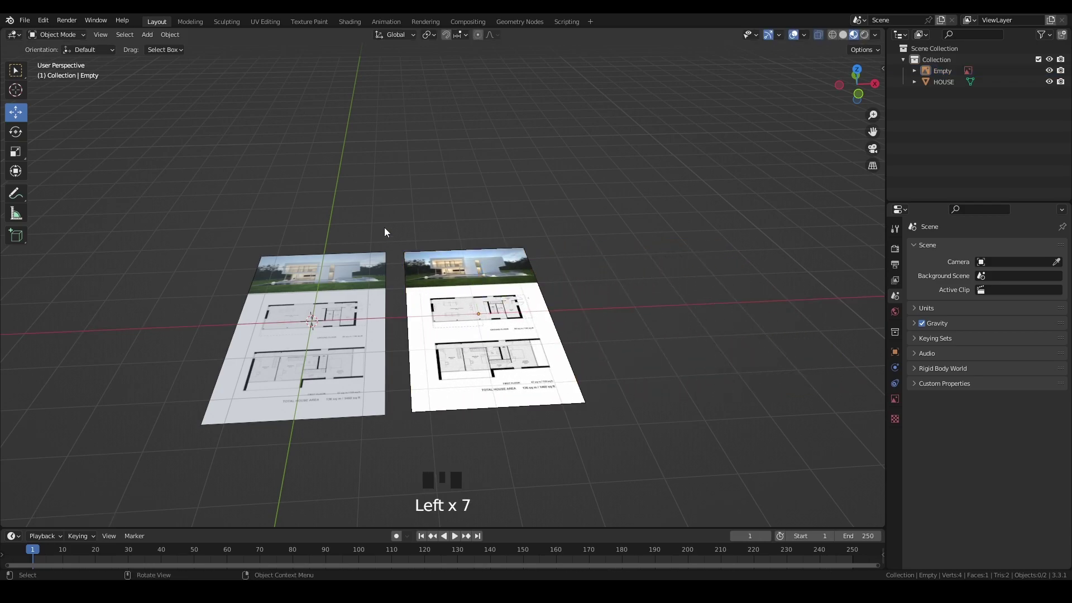
click(464, 317)
click(519, 318)
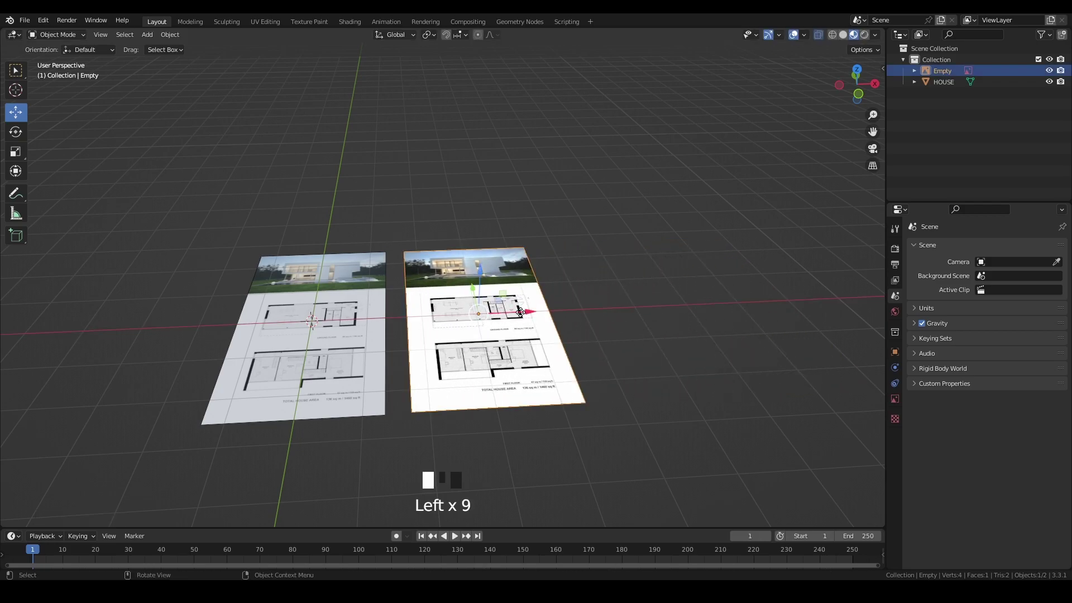
drag(520, 317, 570, 314)
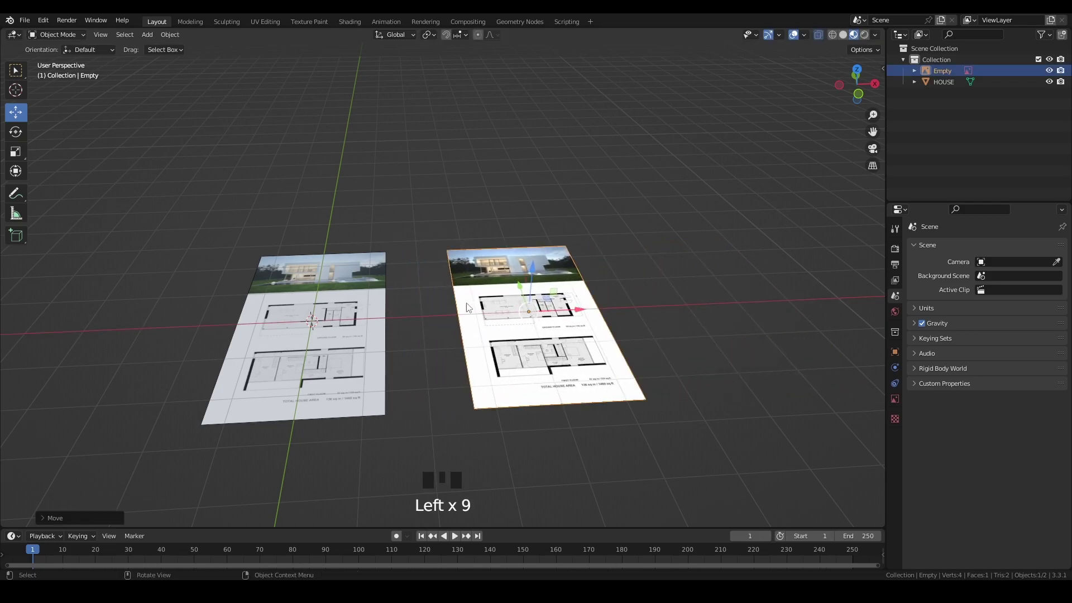
- Compare how the HOUSE plane and the reference image display in Solid and Material Preview shading
click(844, 35)
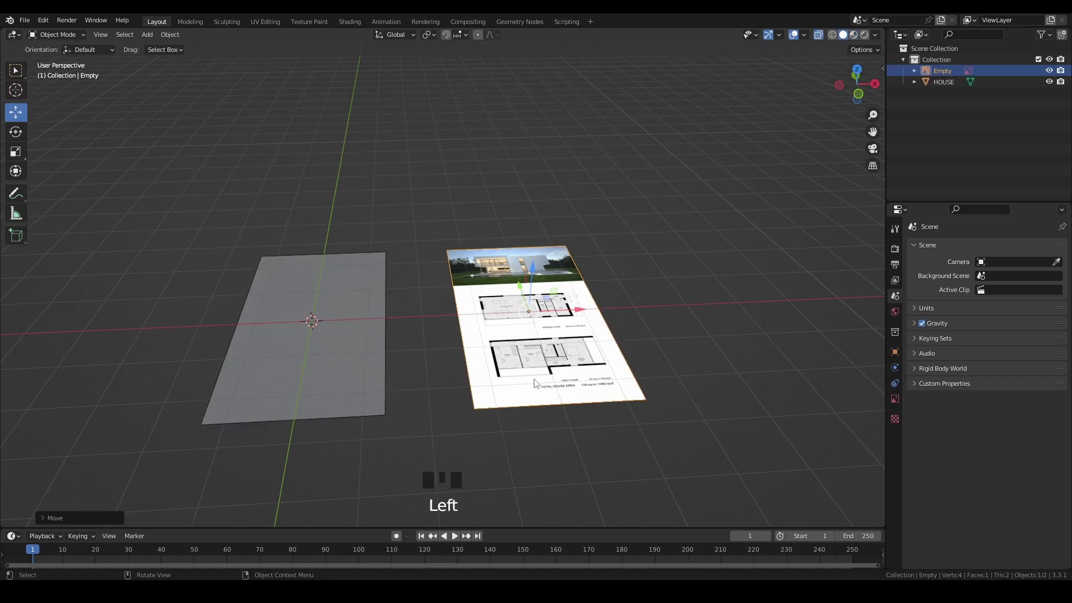
click(314, 310)
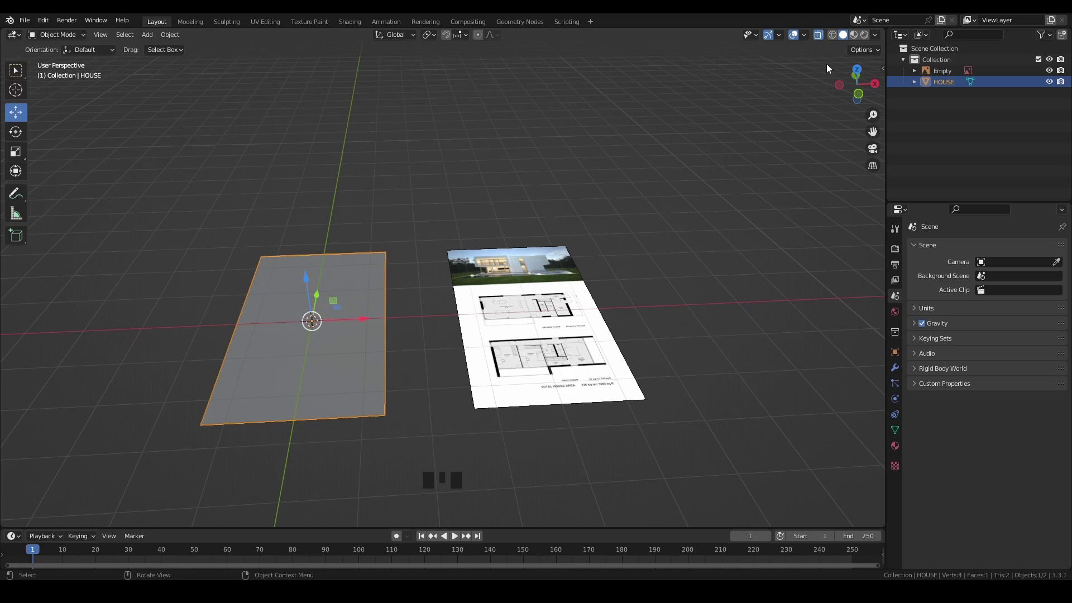
click(853, 36)
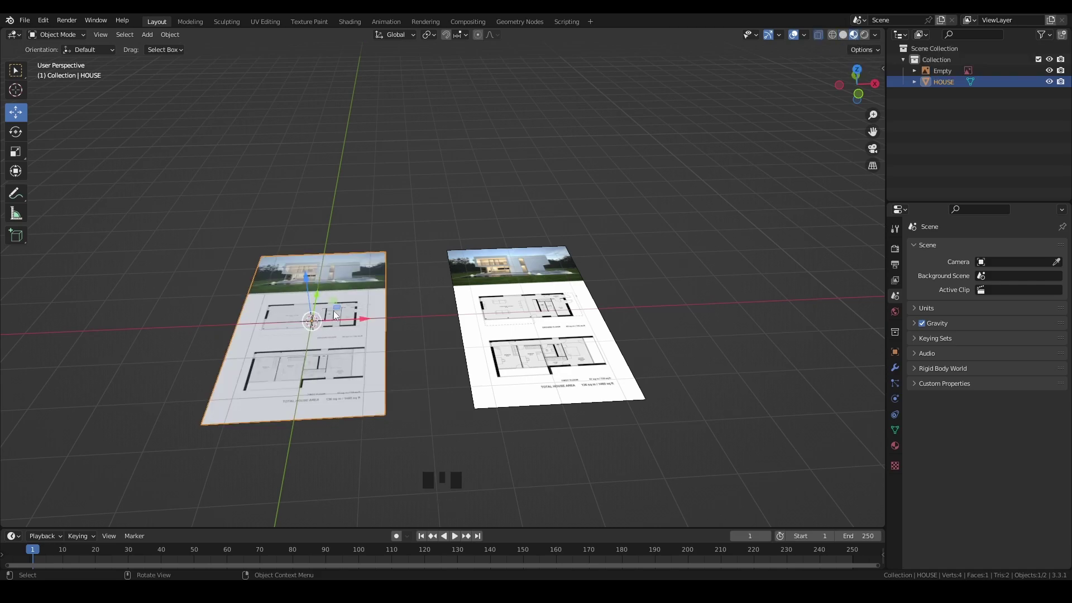
click(463, 316)
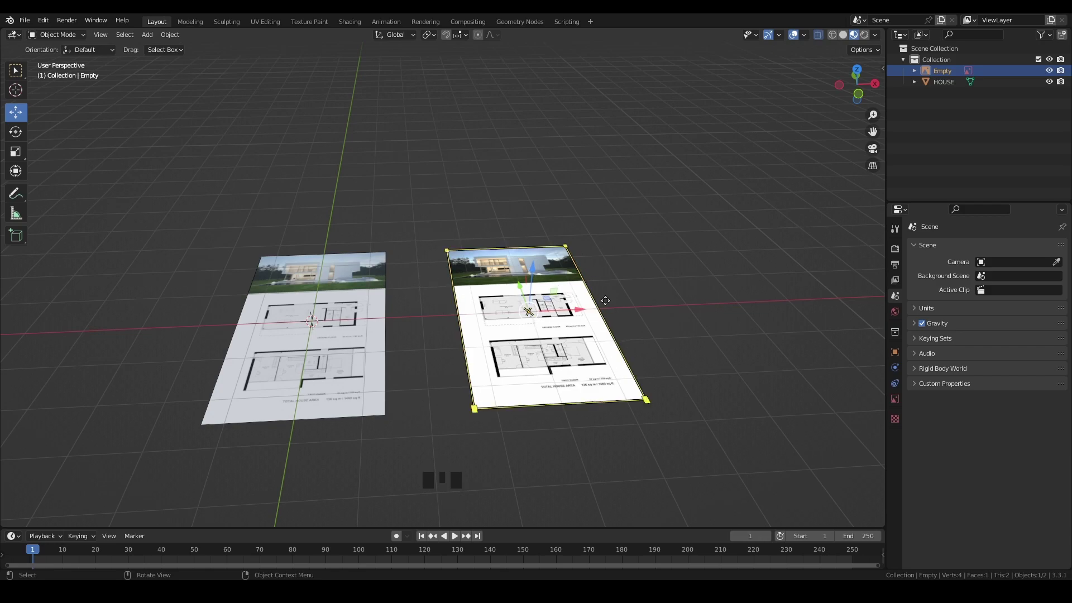
click(333, 290)
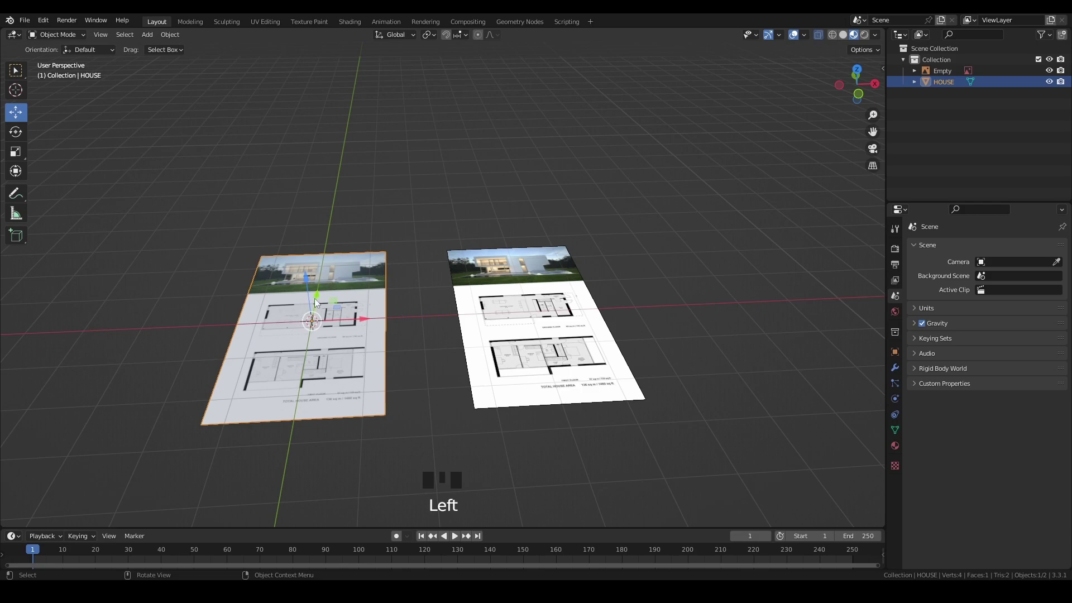
- Switch to the top orthographic view and turn off the grid in the viewport overlays
click(858, 68)
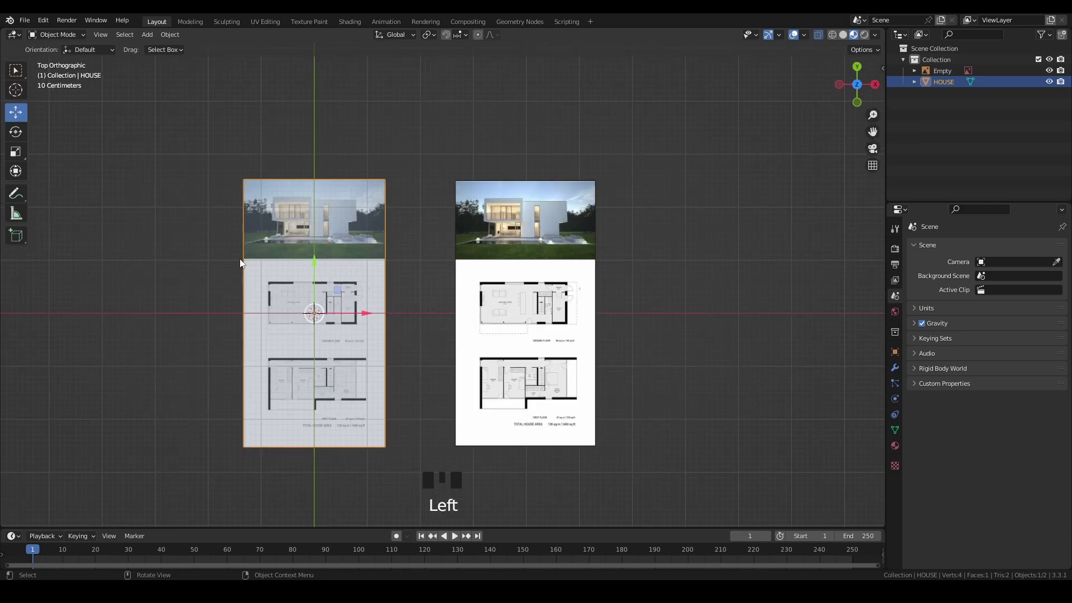
click(805, 38)
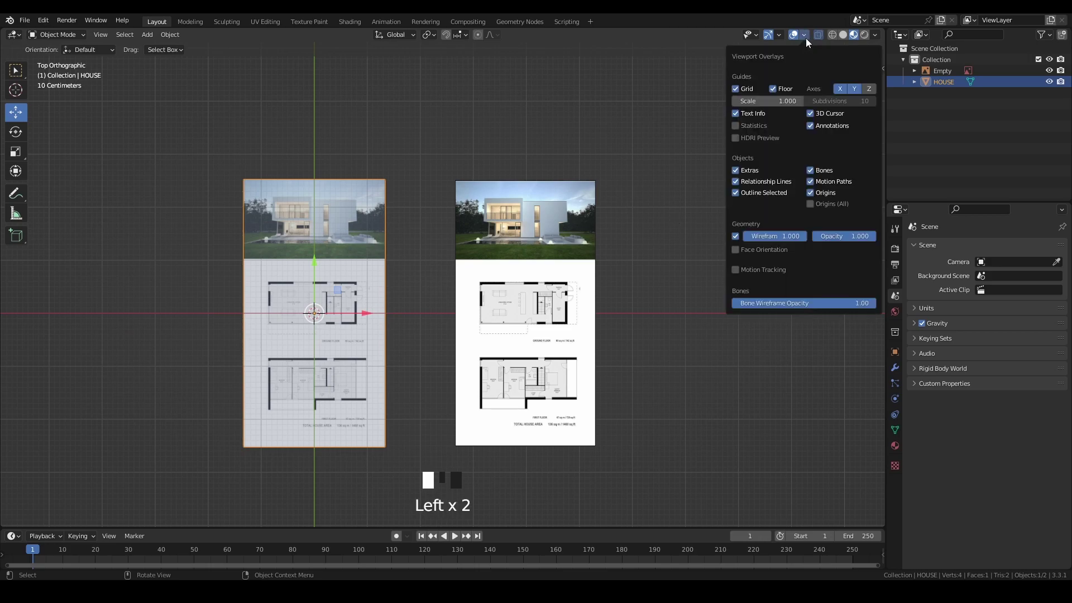
click(739, 88)
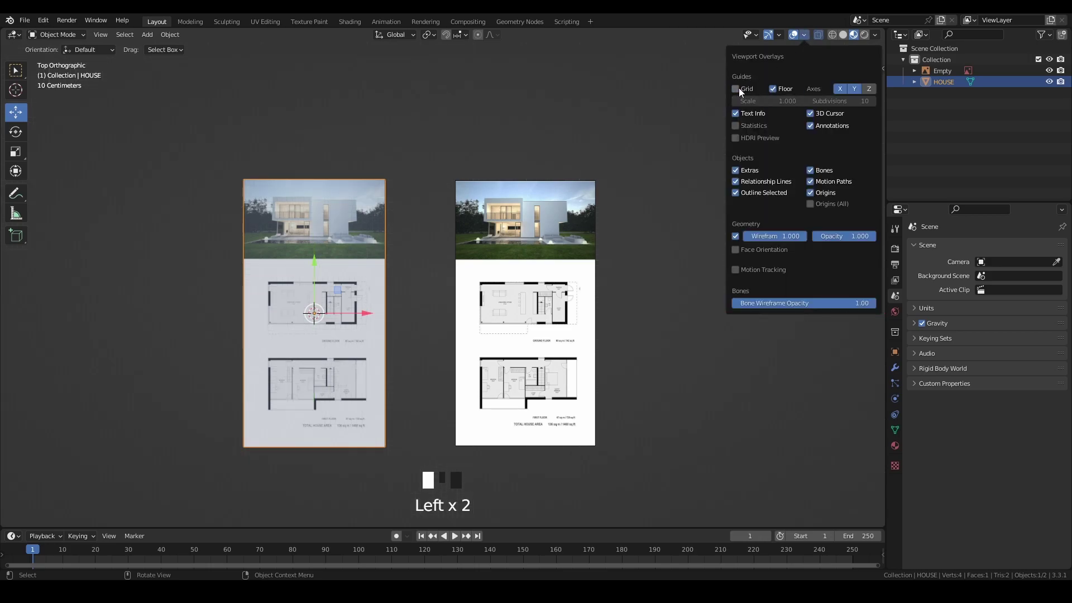
- Turn off the floor display in the viewport overlays
click(777, 86)
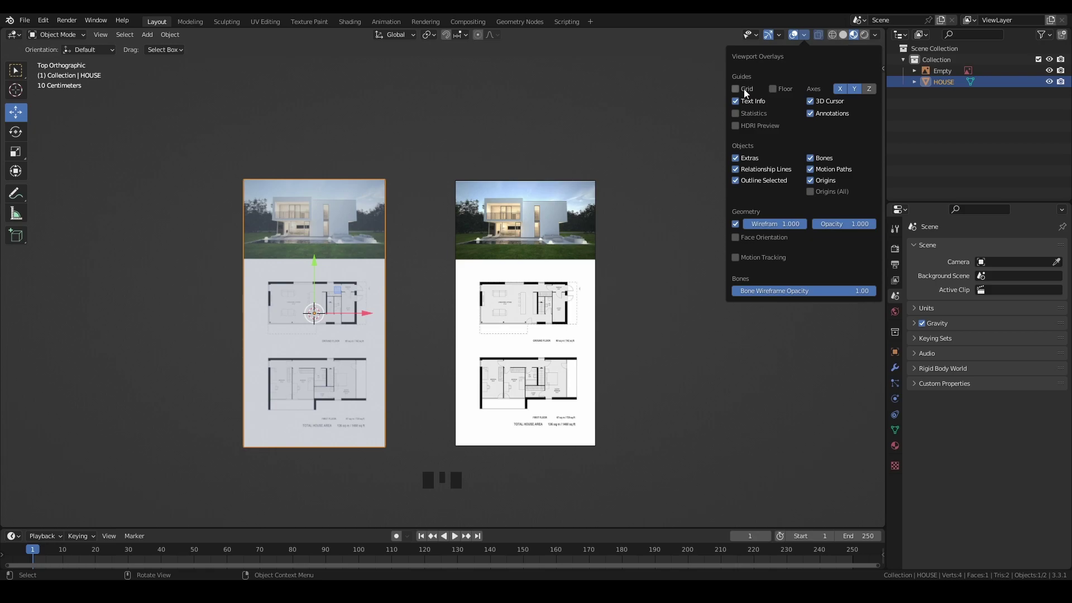
click(805, 35)
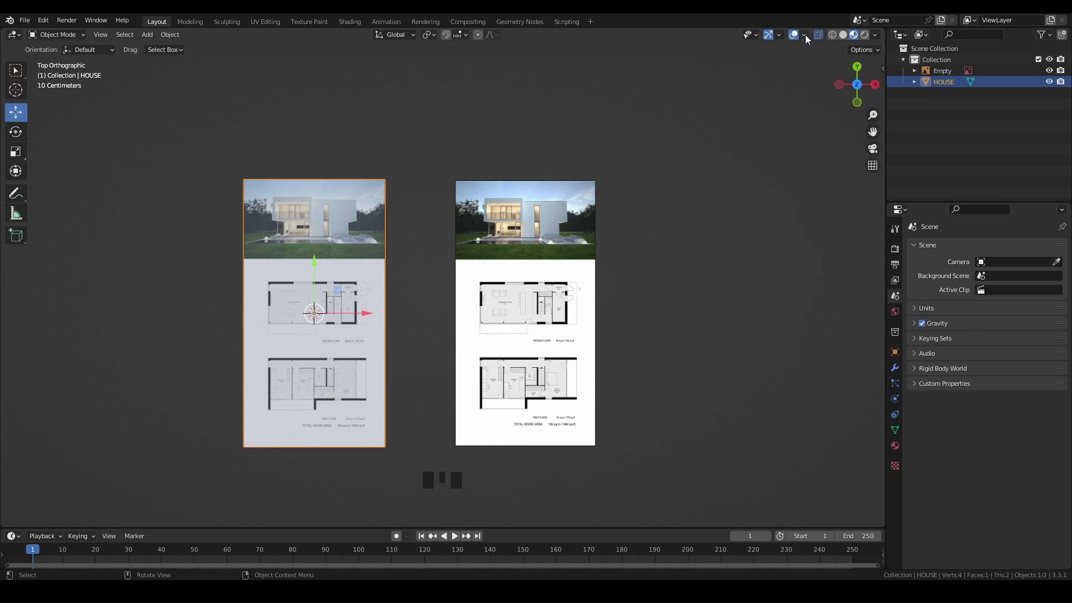
shift+middle_drag(430, 199, 505, 201)
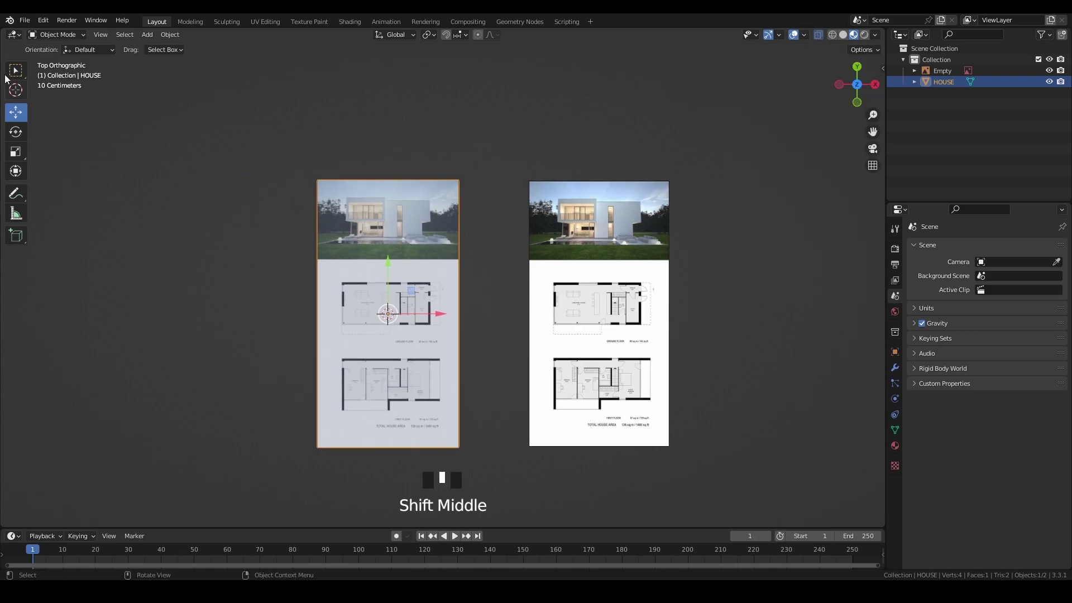
- In Edit Mode, add two horizontal loop cuts to the HOUSE plane, one below the house photo and one between the two floor plans
click(70, 39)
click(71, 59)
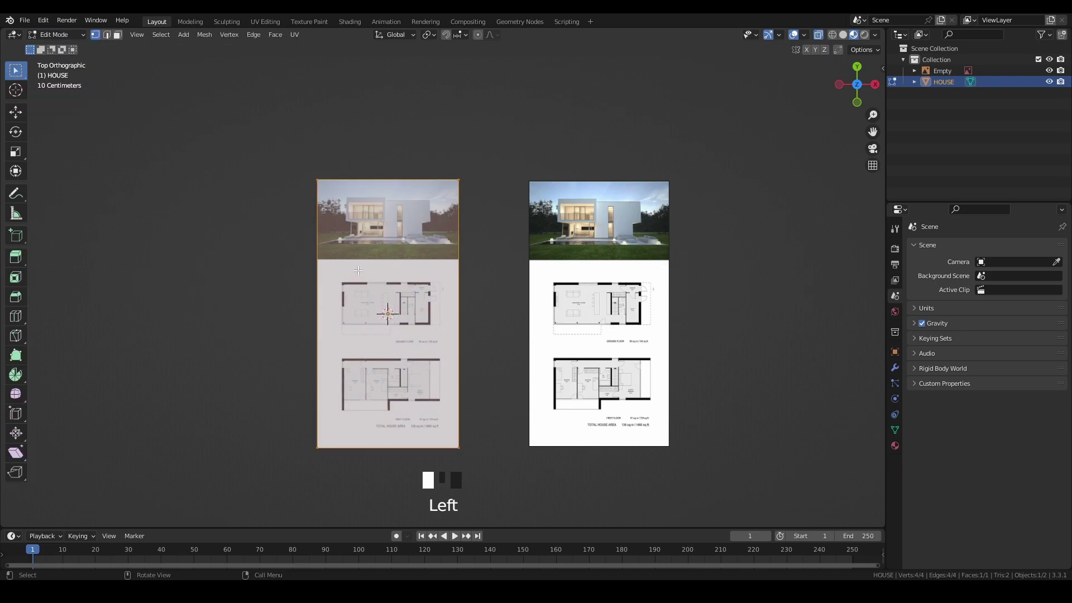
click(14, 317)
drag(444, 312, 451, 272)
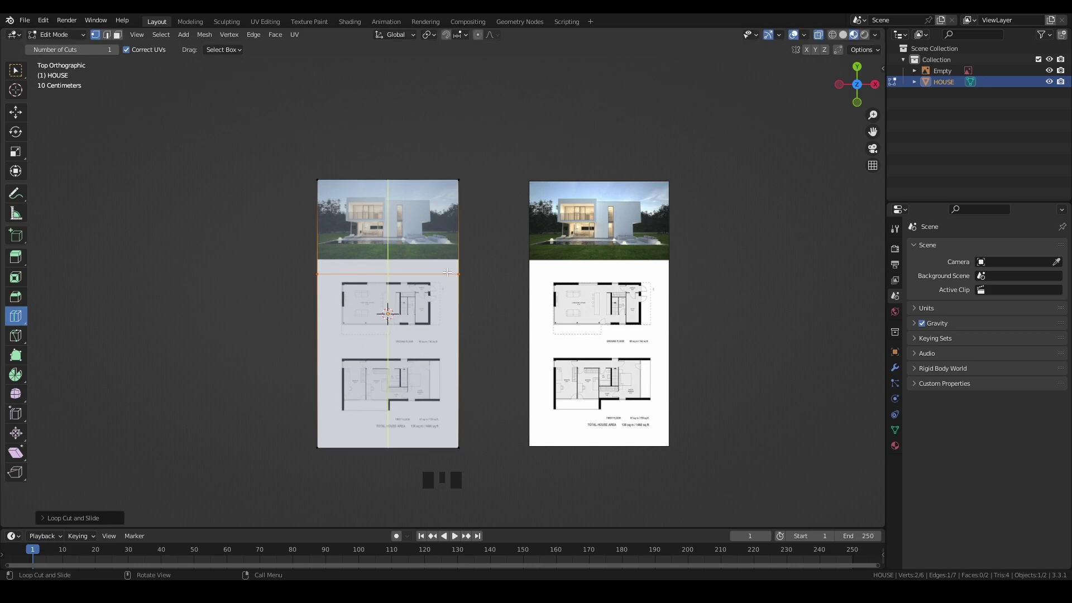
drag(449, 342, 449, 337)
key(ctrl+z)
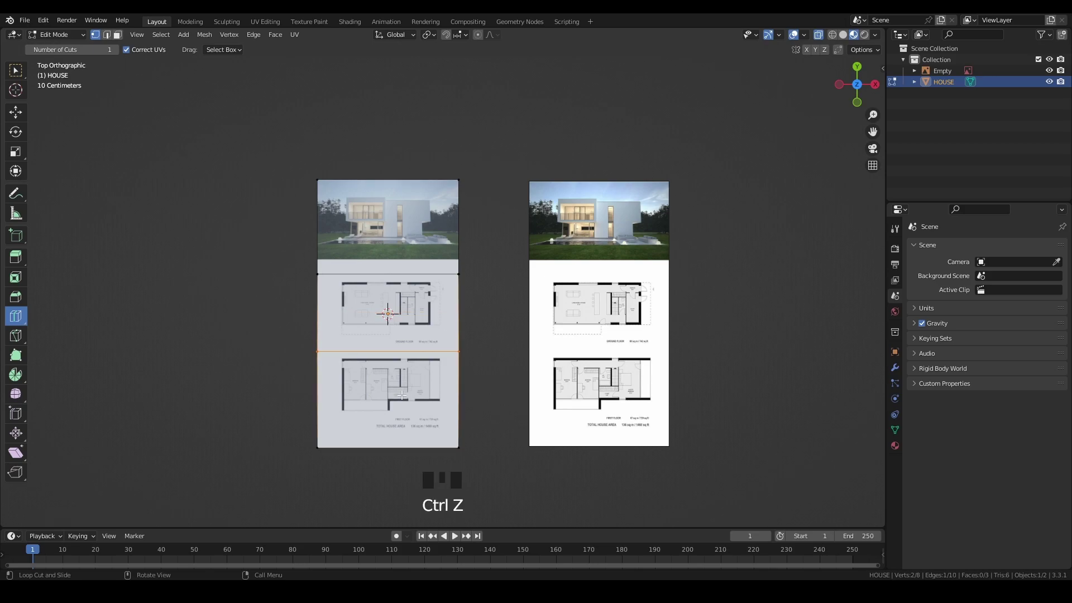
- Delete the HOUSE plane's two topmost vertices to remove the photo section, and return to Object Mode
key(w)
drag(481, 220, 260, 148)
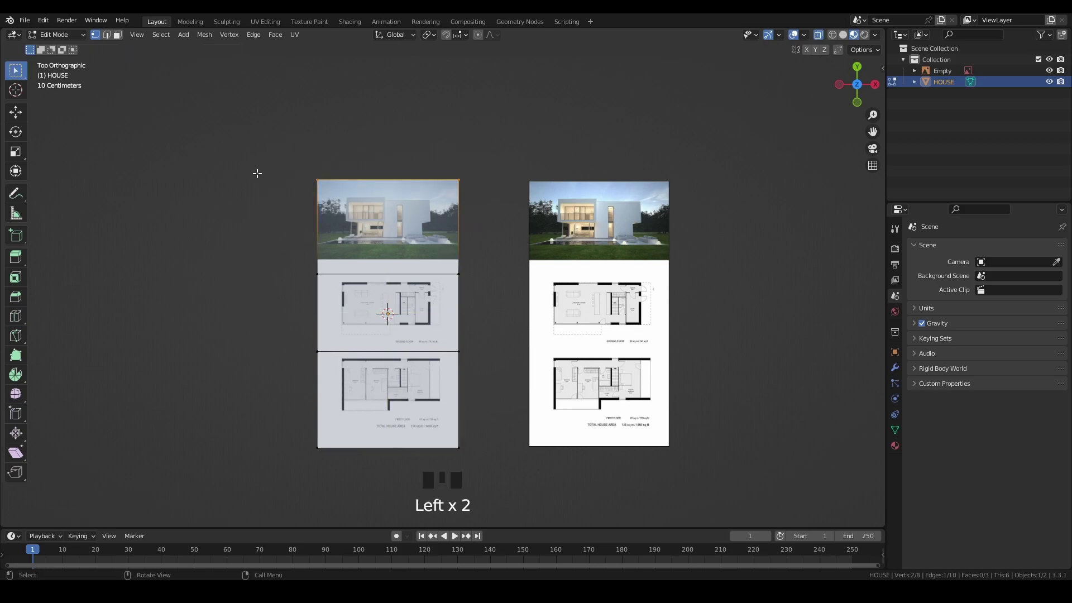
right_click(387, 180)
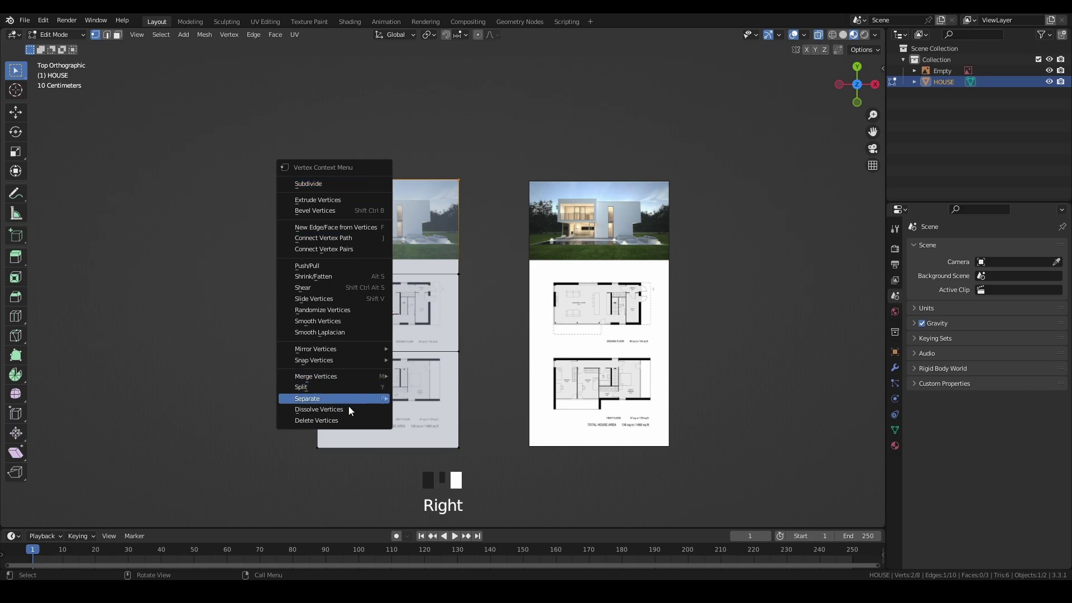
click(350, 421)
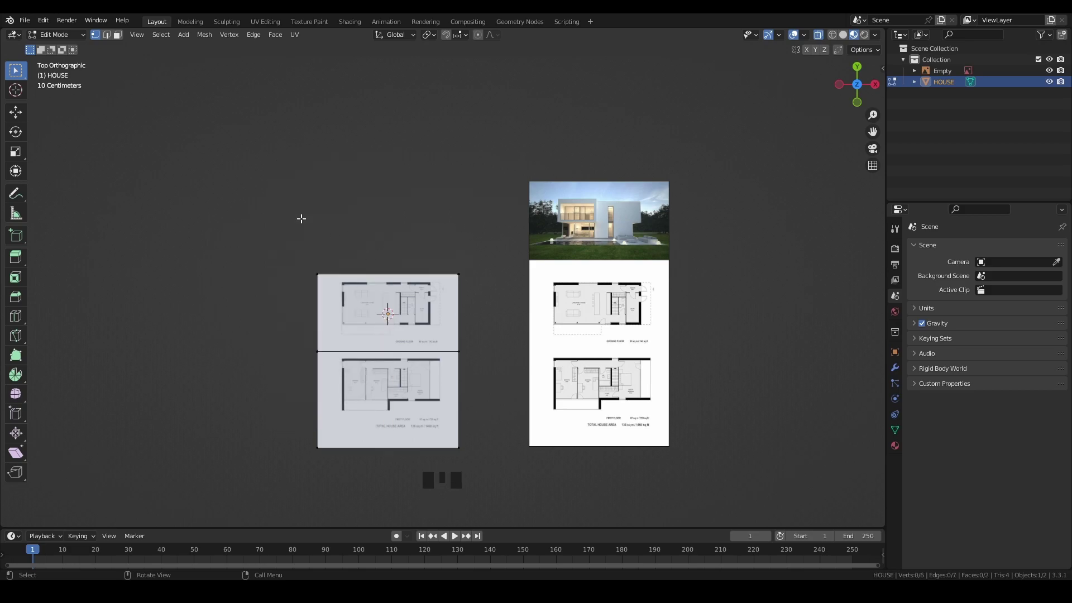
click(75, 34)
click(66, 46)
- Separate the ground floor face of the HOUSE plane into its own object by selection
scroll(399, 293, up, 4)
shift+middle_drag(399, 293, 437, 272)
scroll(440, 194, up, 2)
click(638, 189)
scroll(477, 205, down, 3)
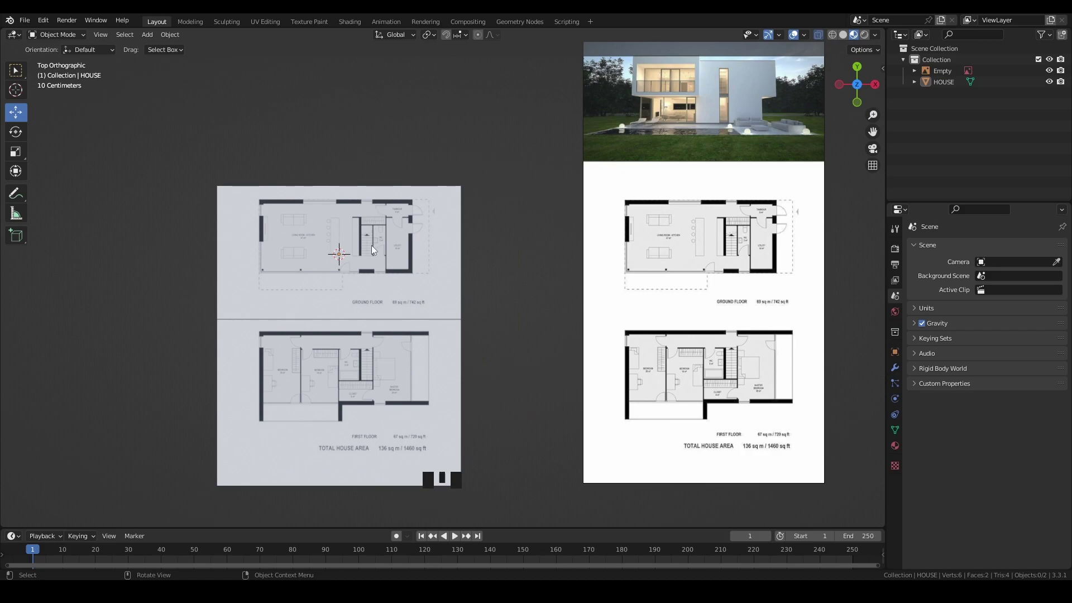
click(75, 36)
click(79, 56)
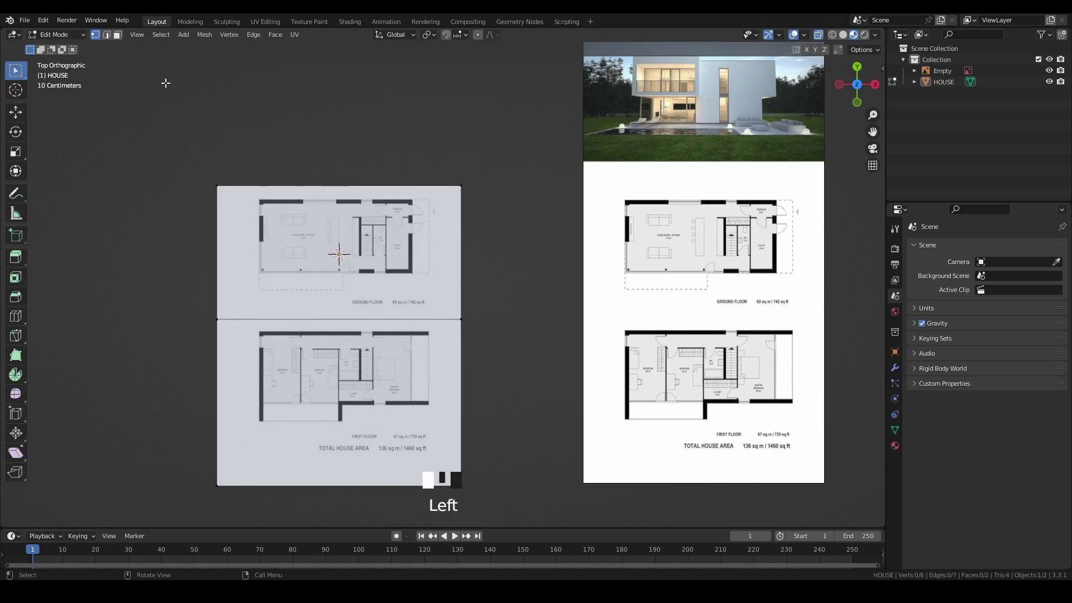
click(119, 36)
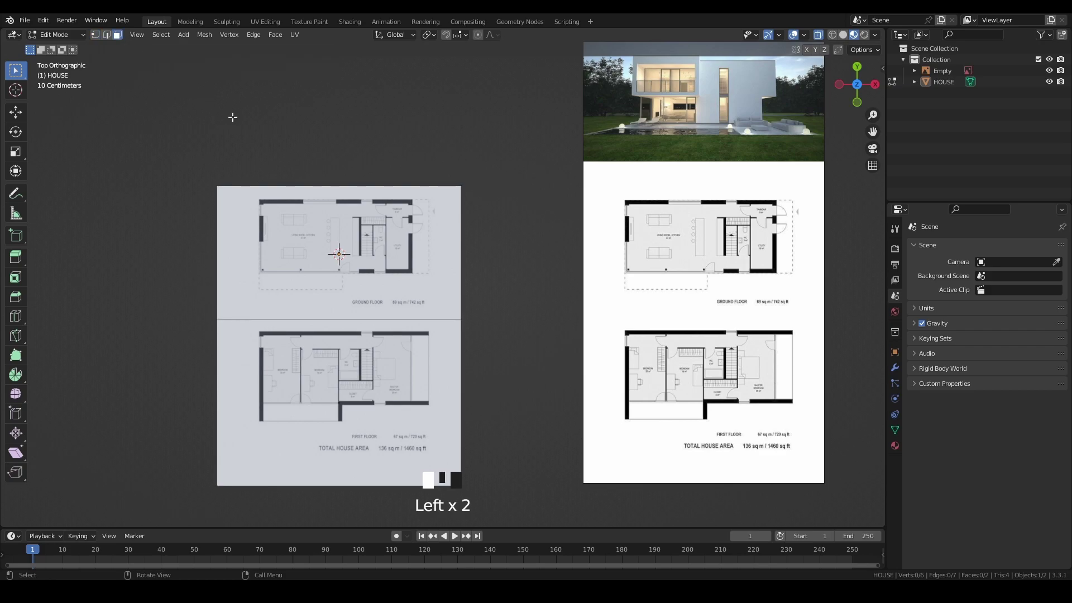
click(348, 229)
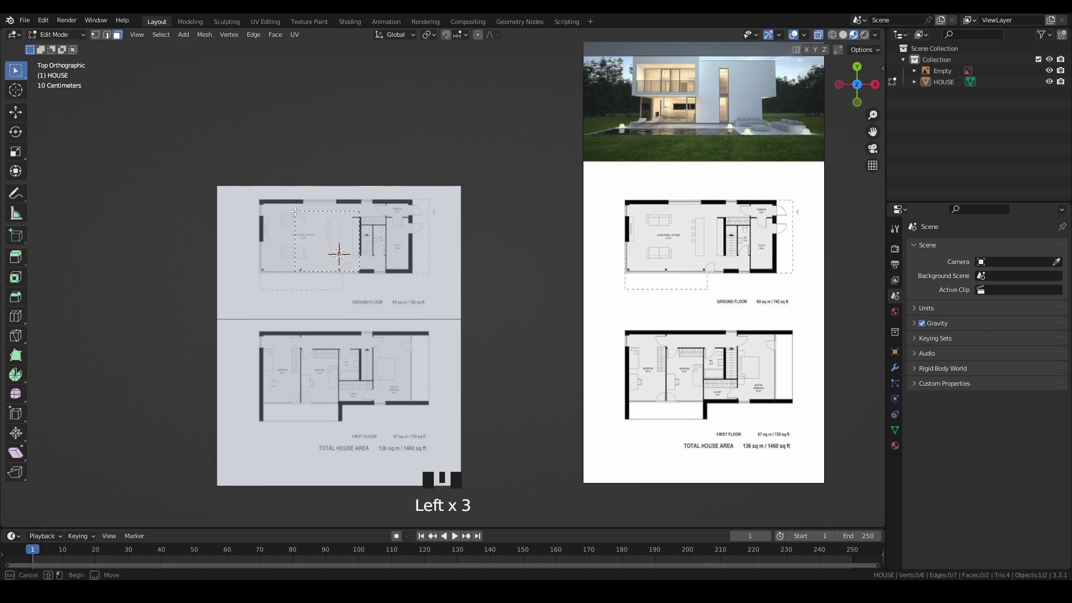
right_click(338, 257)
mouse_move(336, 429)
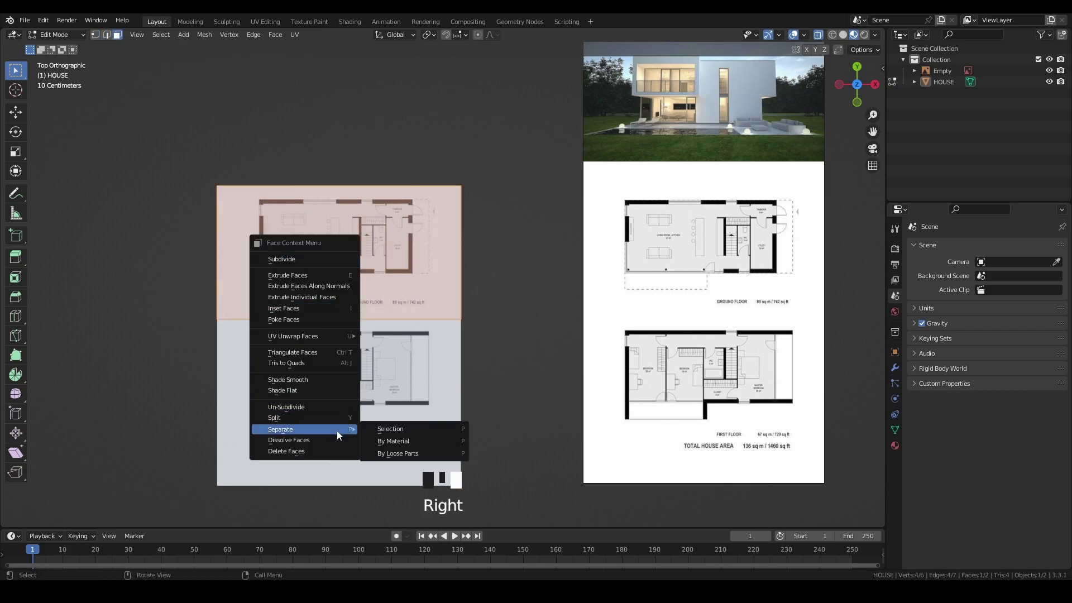
click(401, 431)
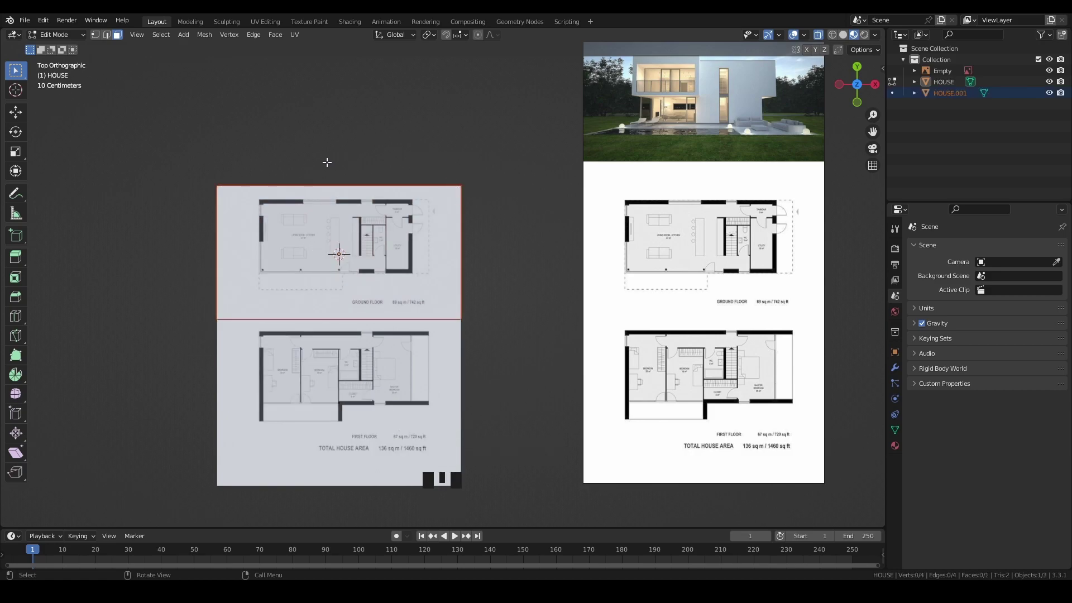
- Return to Object Mode and set the ground floor plane's origin to its geometry
click(381, 434)
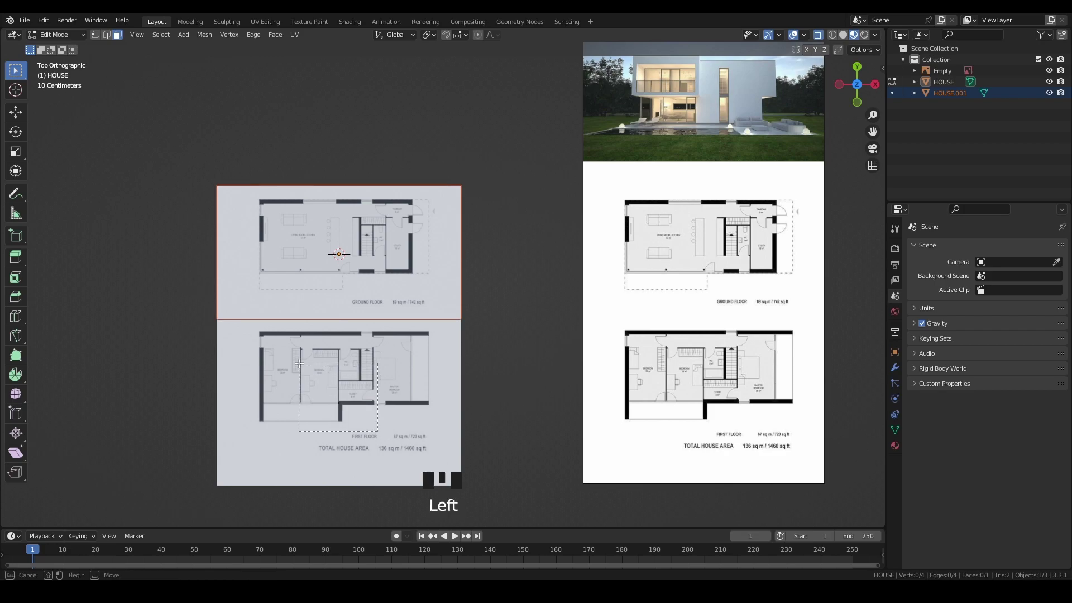
click(59, 35)
click(66, 45)
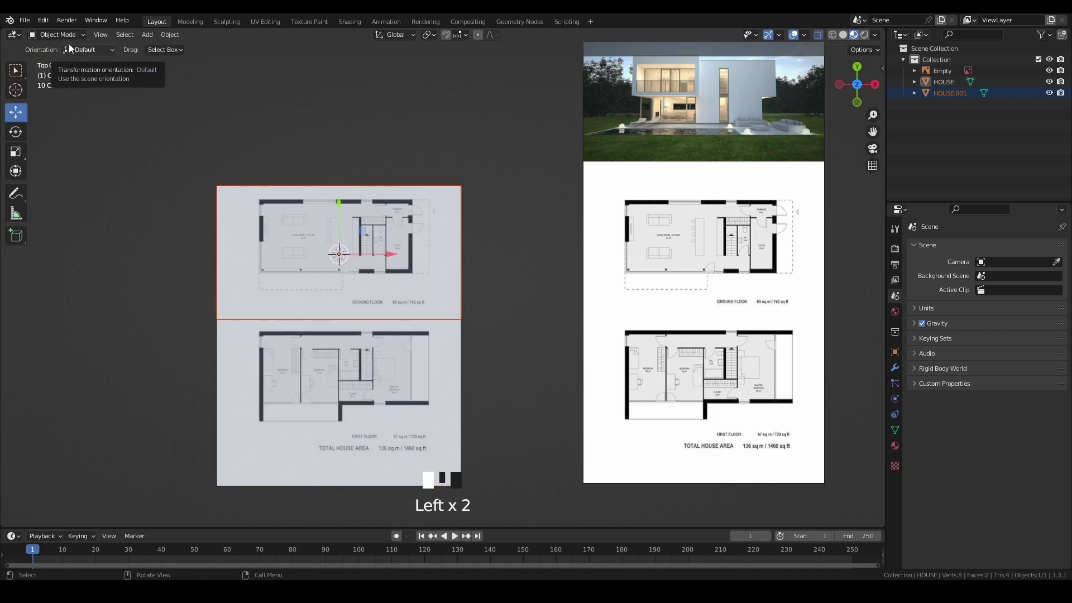
click(424, 253)
click(367, 227)
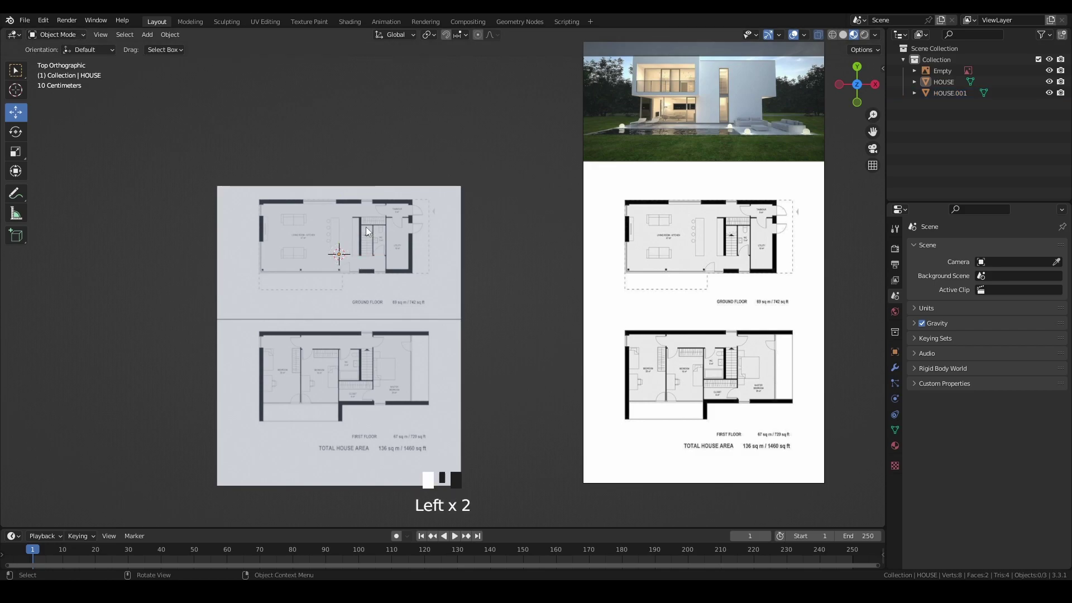
right_click(366, 227)
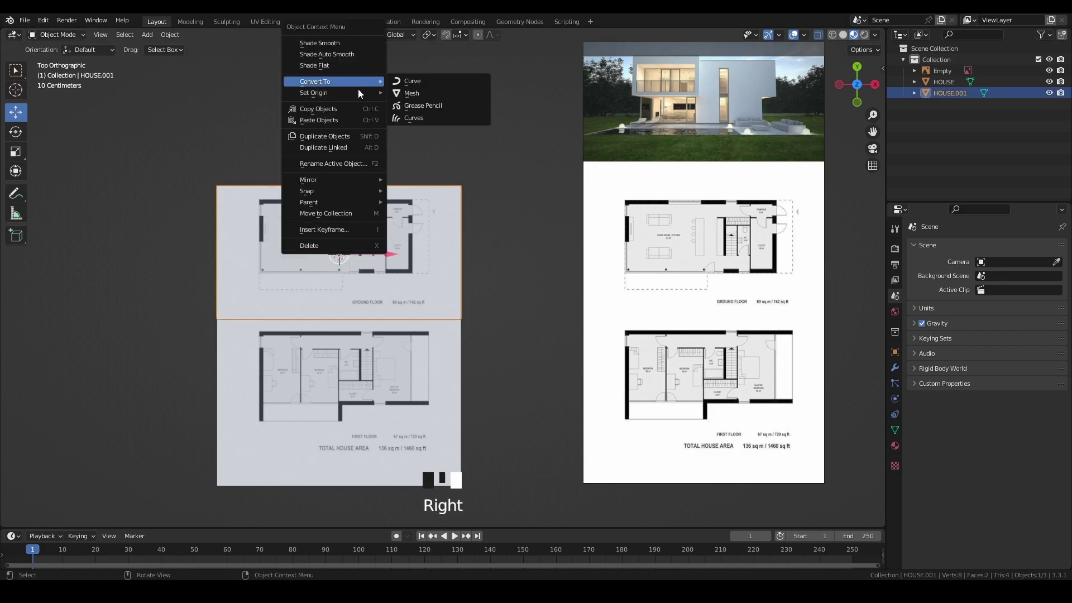
mouse_move(365, 92)
click(419, 105)
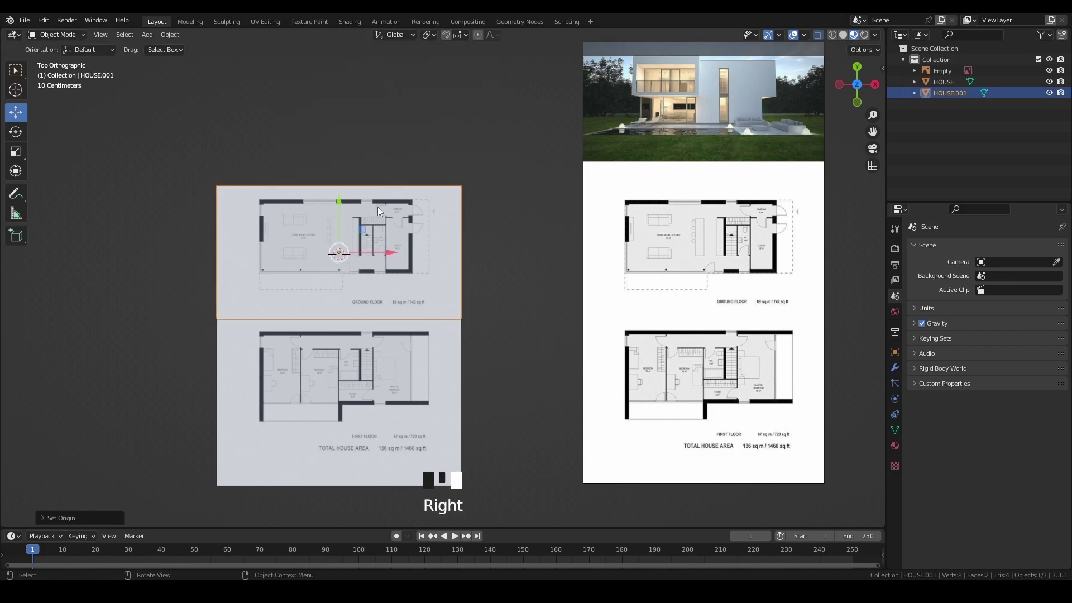
- Set the first floor plane's origin to its geometry
click(344, 388)
right_click(339, 384)
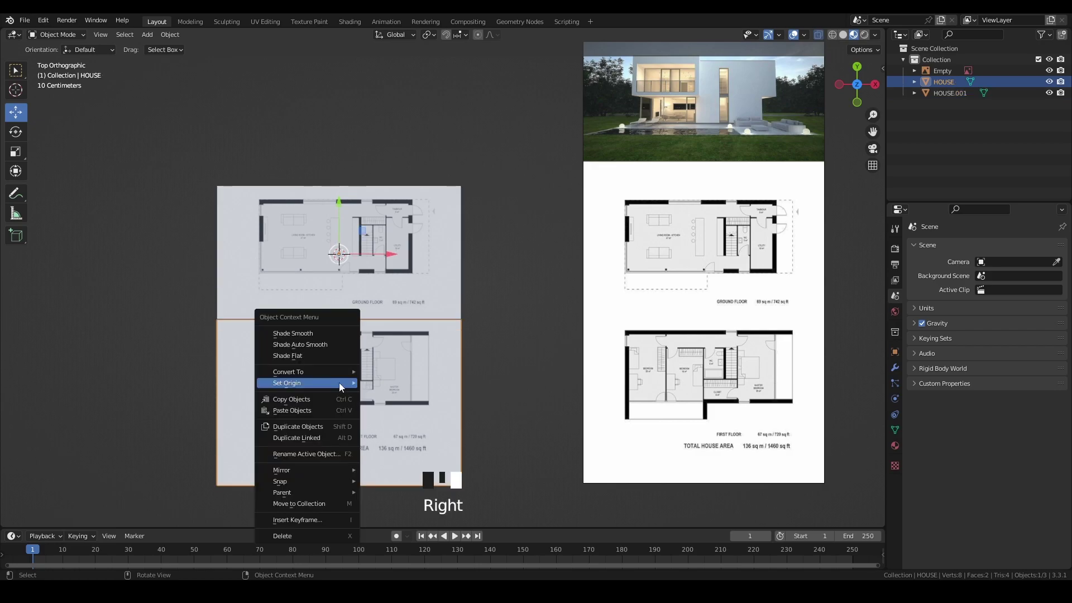
mouse_move(340, 381)
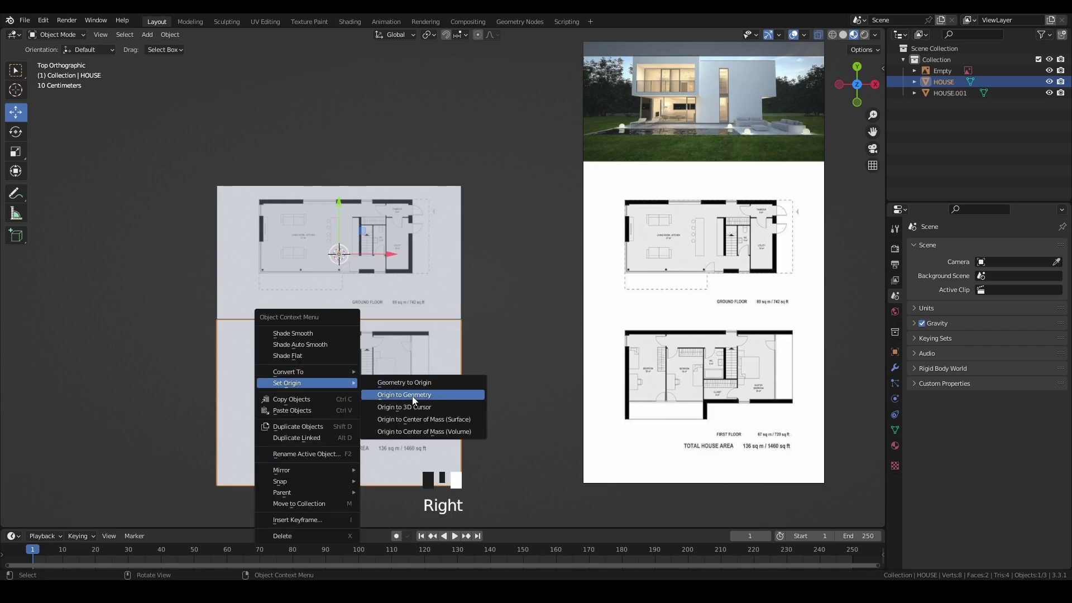
click(412, 395)
- Move the ground floor plane and the first floor plane up along the Y axis, leaving a small gap between them
click(340, 227)
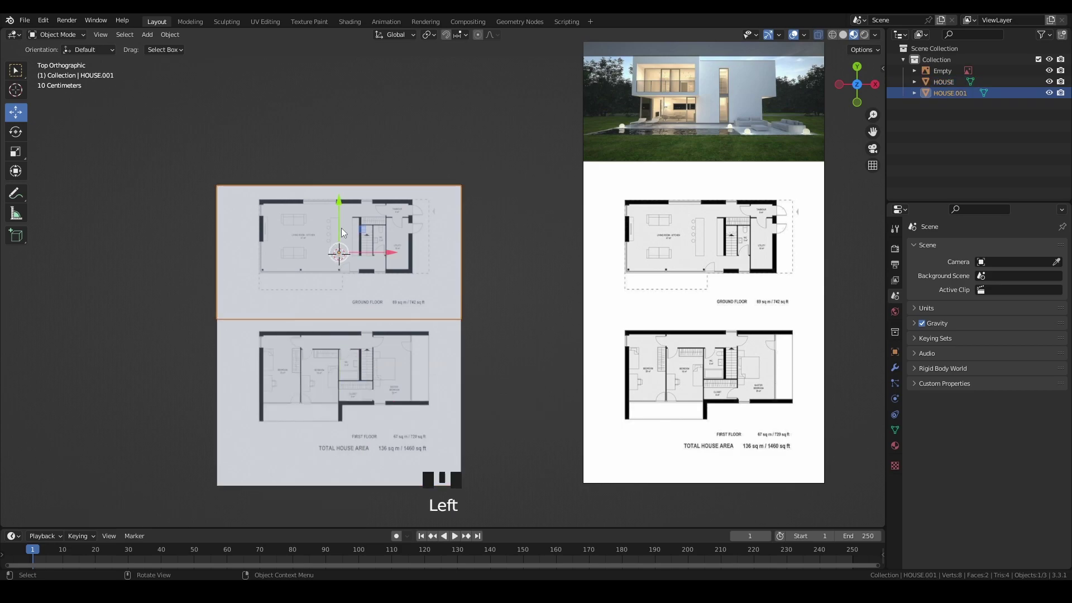
drag(340, 228, 341, 162)
click(391, 391)
drag(339, 374, 339, 321)
click(475, 302)
- Check which interaction modes the reference image offers and expand its Empty entry in the Outliner
click(418, 217)
click(397, 224)
click(397, 223)
scroll(457, 265, down, 1)
click(361, 249)
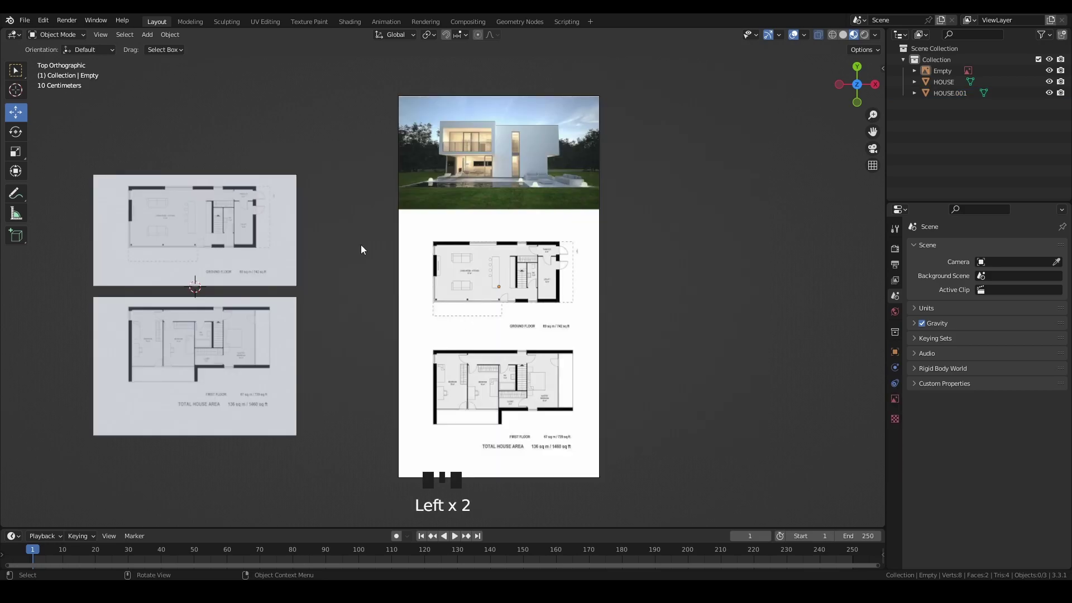
click(439, 185)
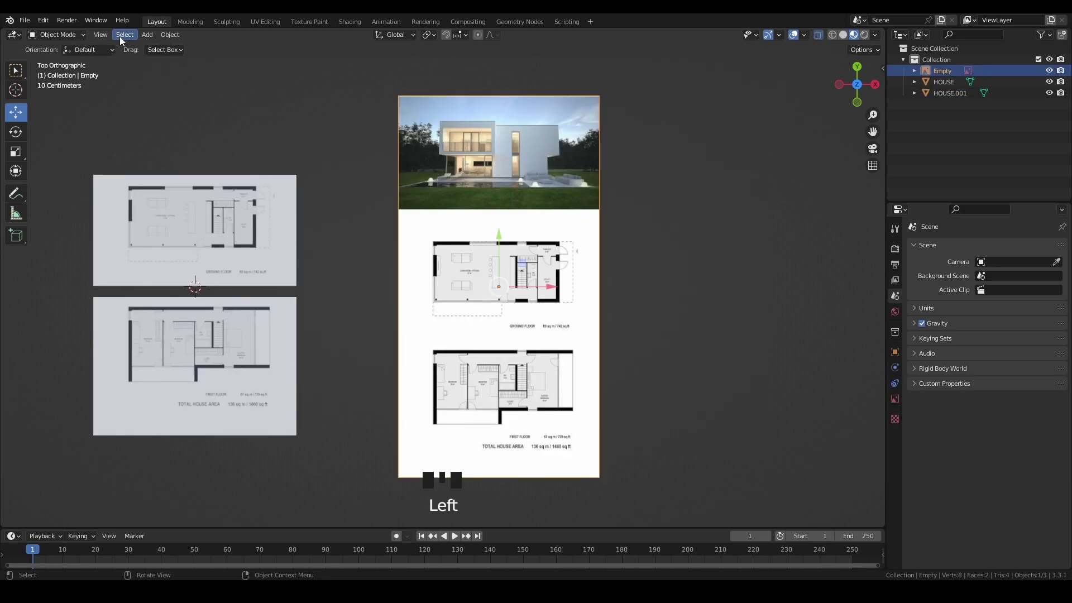
click(85, 35)
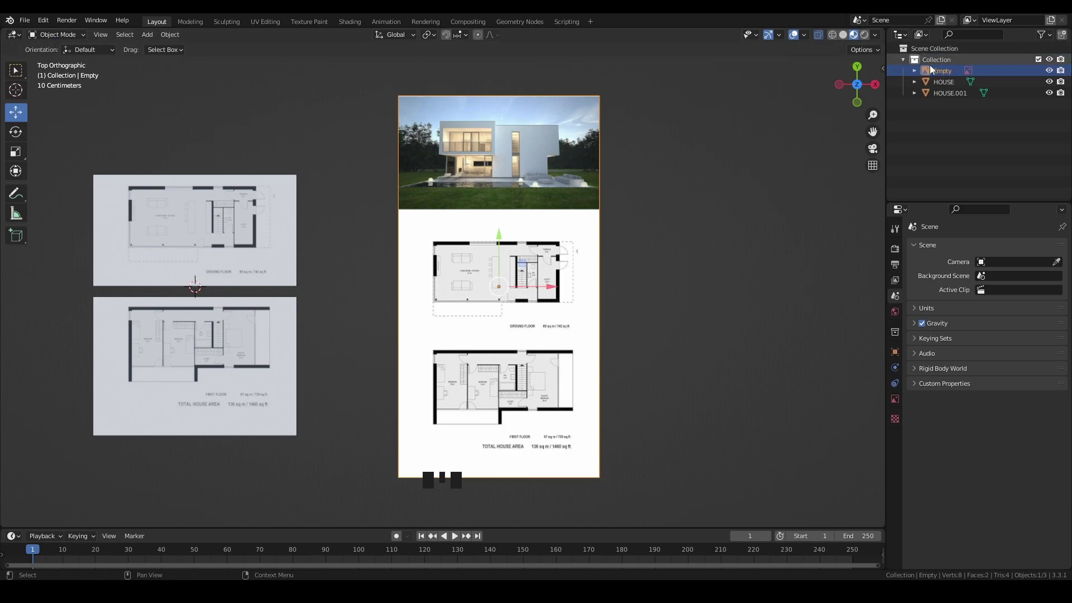
click(914, 71)
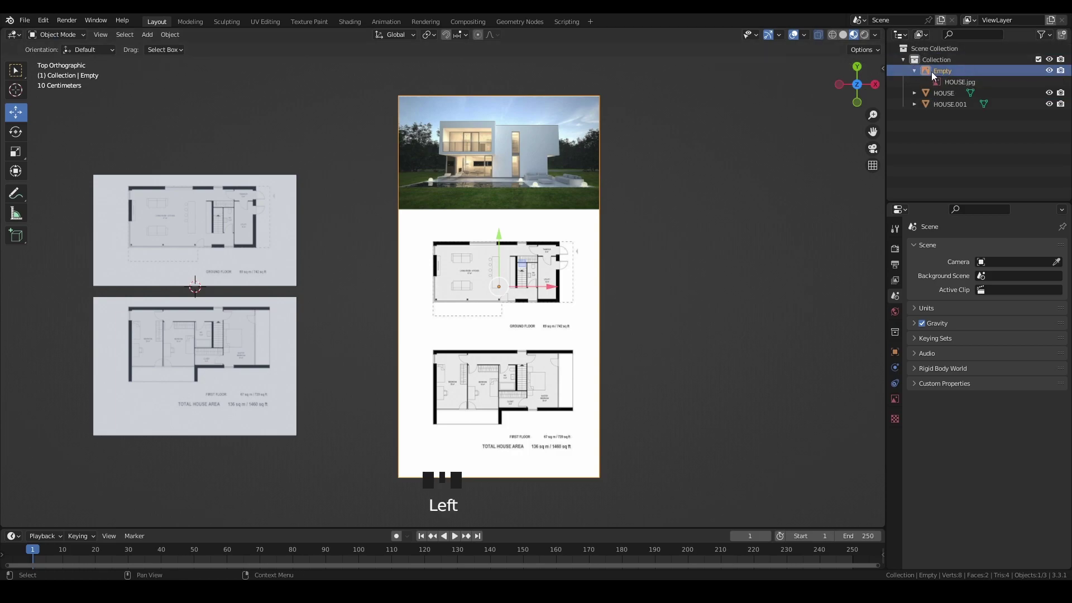
click(679, 123)
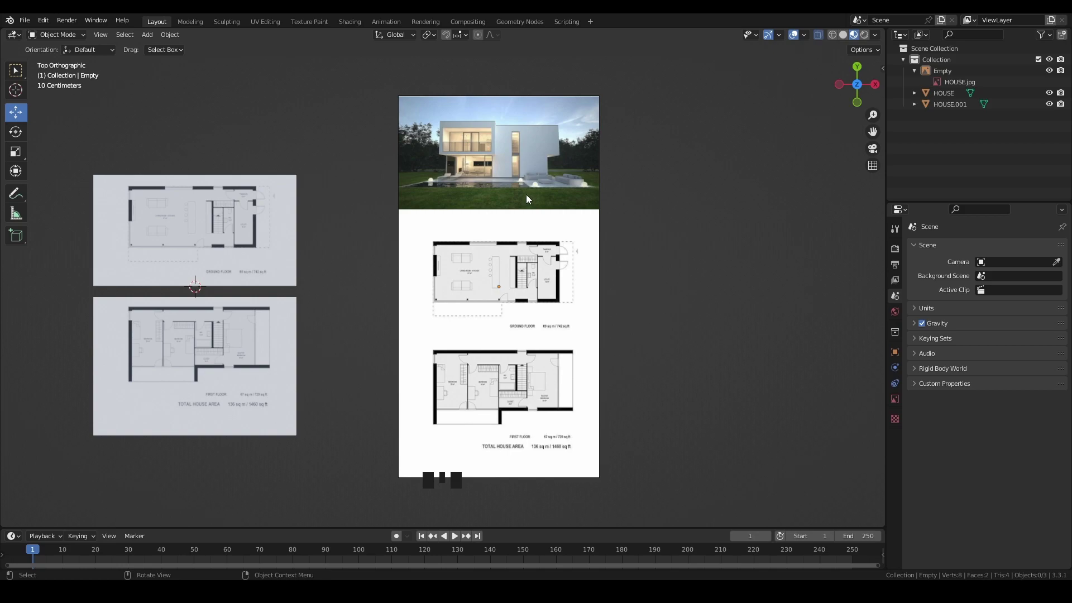
- Compare the two separated floor plan planes with the reference image in Solid and Material Preview shading
click(349, 193)
drag(221, 135, 160, 403)
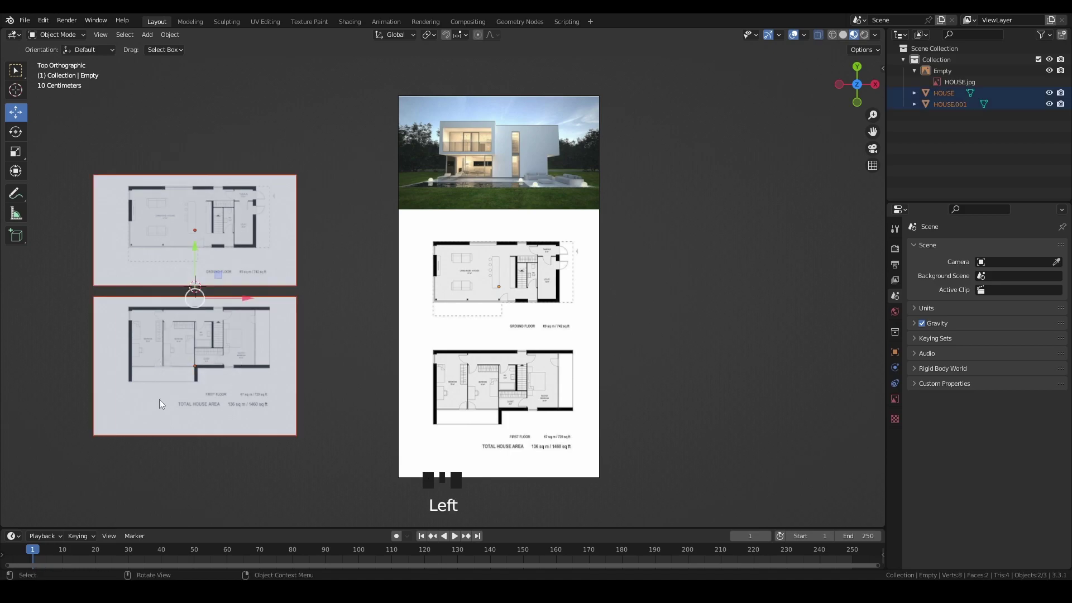
click(842, 36)
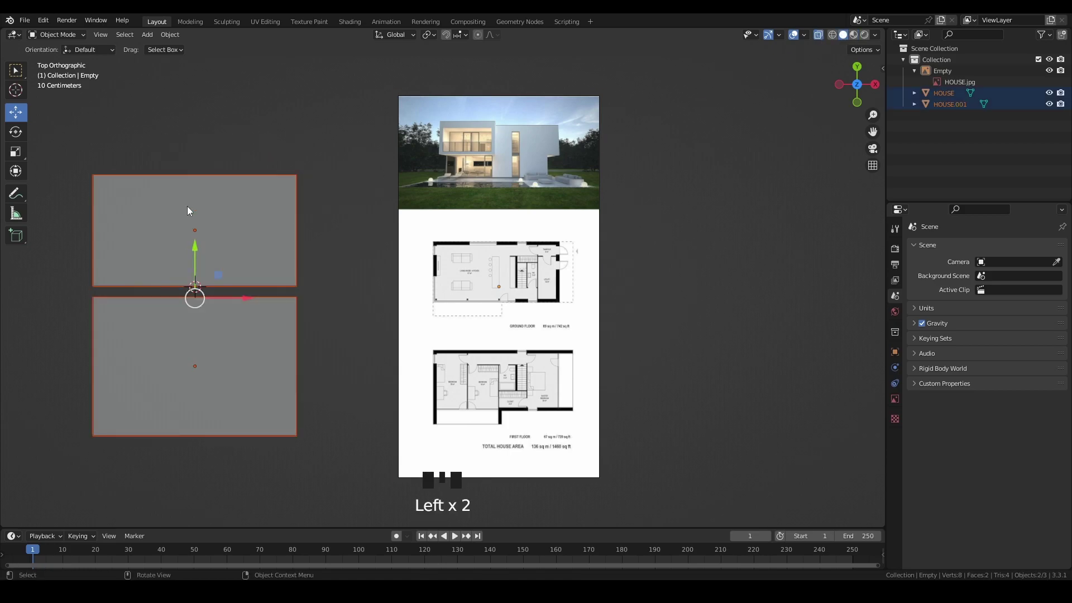
click(447, 224)
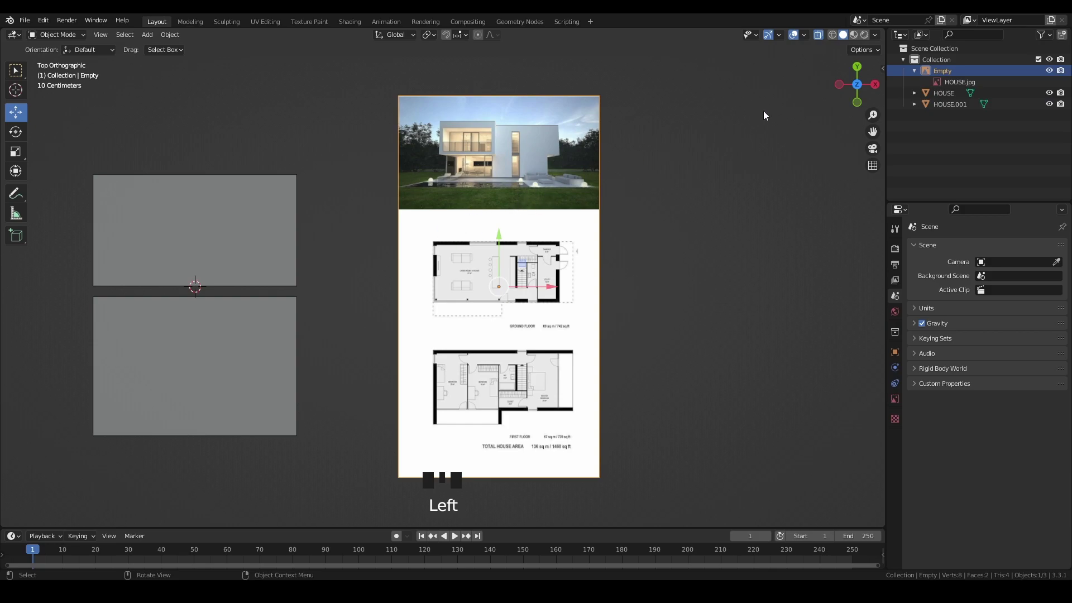
click(855, 36)
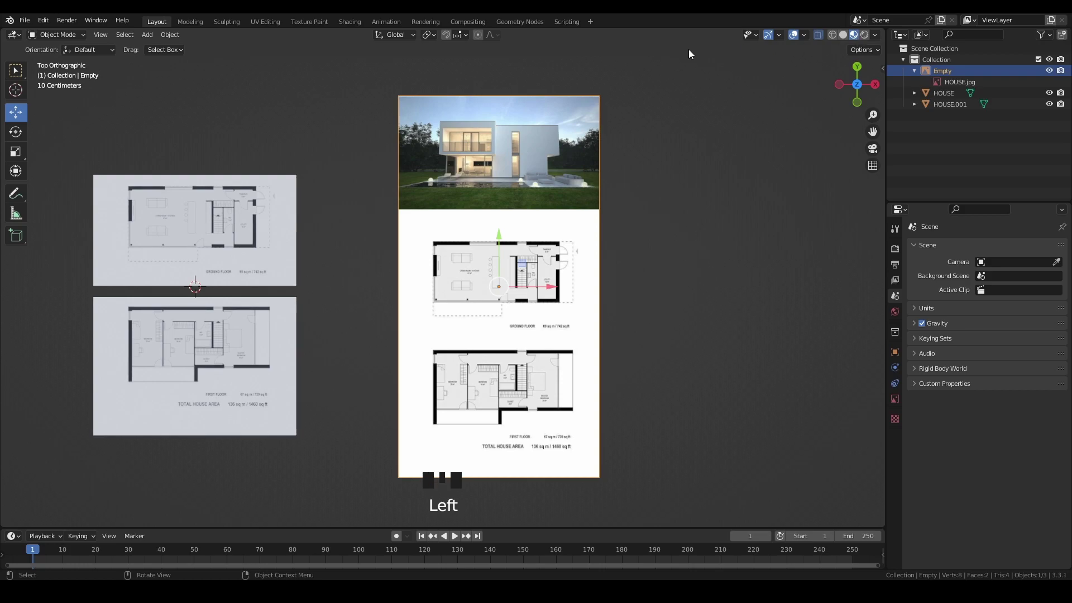
click(340, 194)
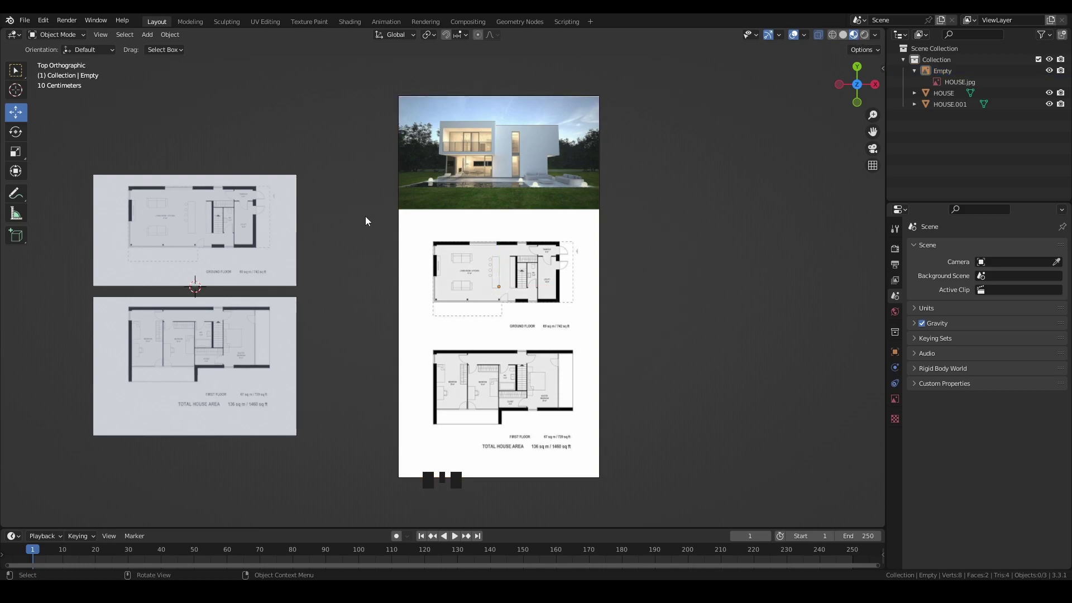
- Examine the ground floor plan on its separated plane up close
shift+middle_drag(334, 230, 413, 216)
scroll(413, 217, up, 4)
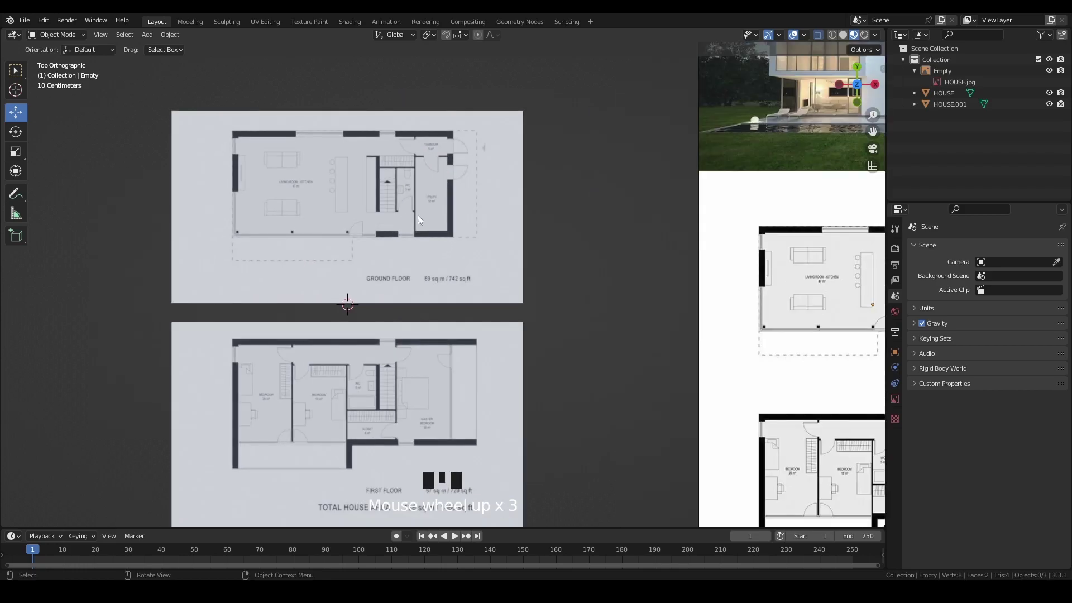
scroll(437, 235, down, 1)
scroll(428, 292, up, 3)
scroll(470, 285, up, 1)
scroll(454, 246, down, 4)
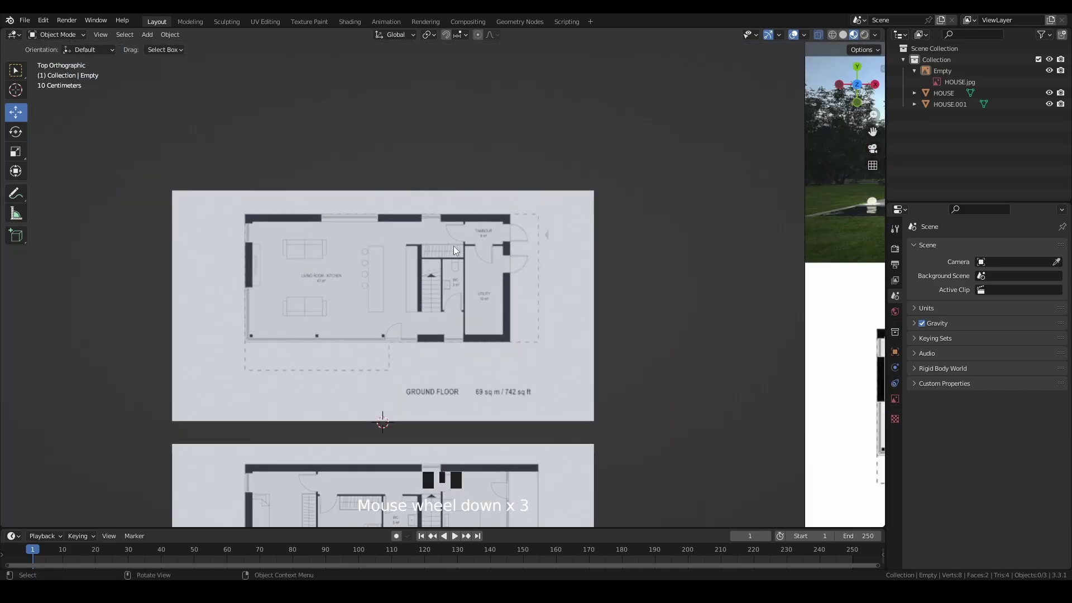
- Select the ground floor plane and measure the width of the WC on it
click(387, 249)
scroll(459, 268, up, 4)
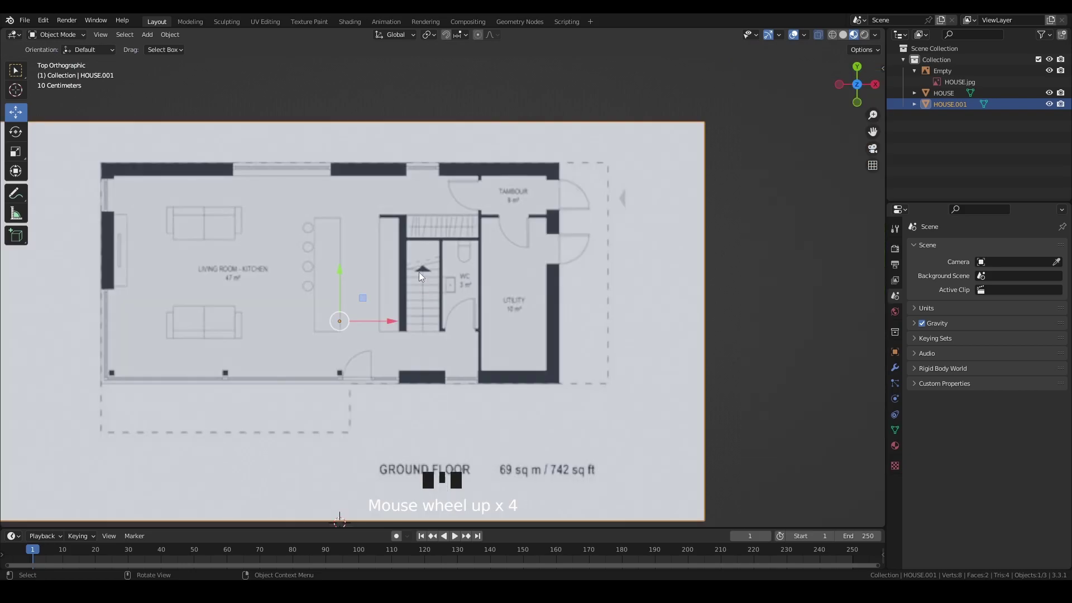
shift+middle_drag(418, 275, 461, 302)
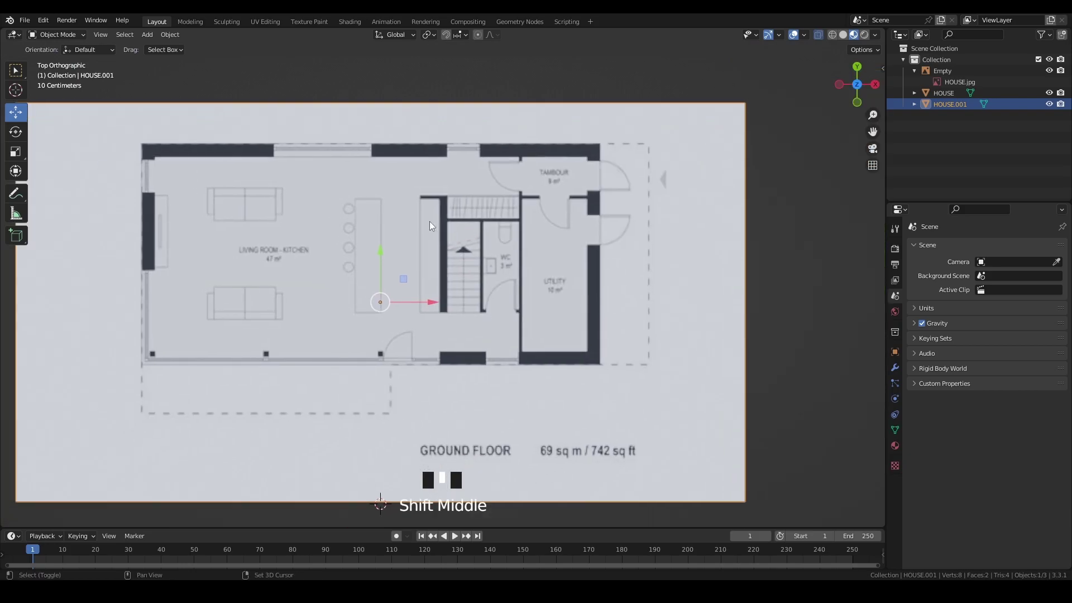
click(17, 220)
drag(483, 222, 518, 223)
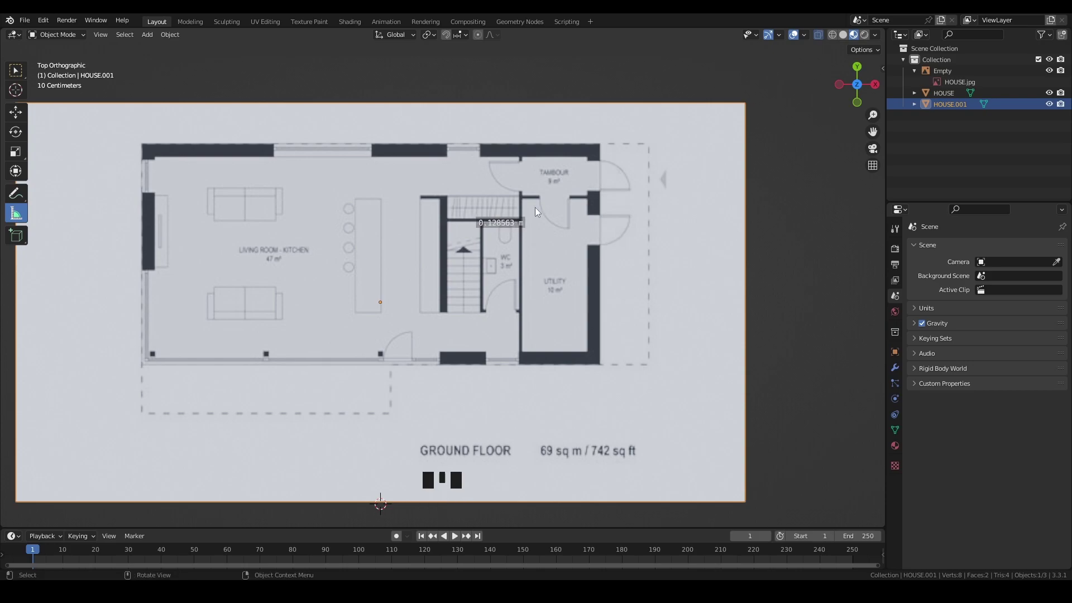
key(w)
scroll(447, 276, down, 2)
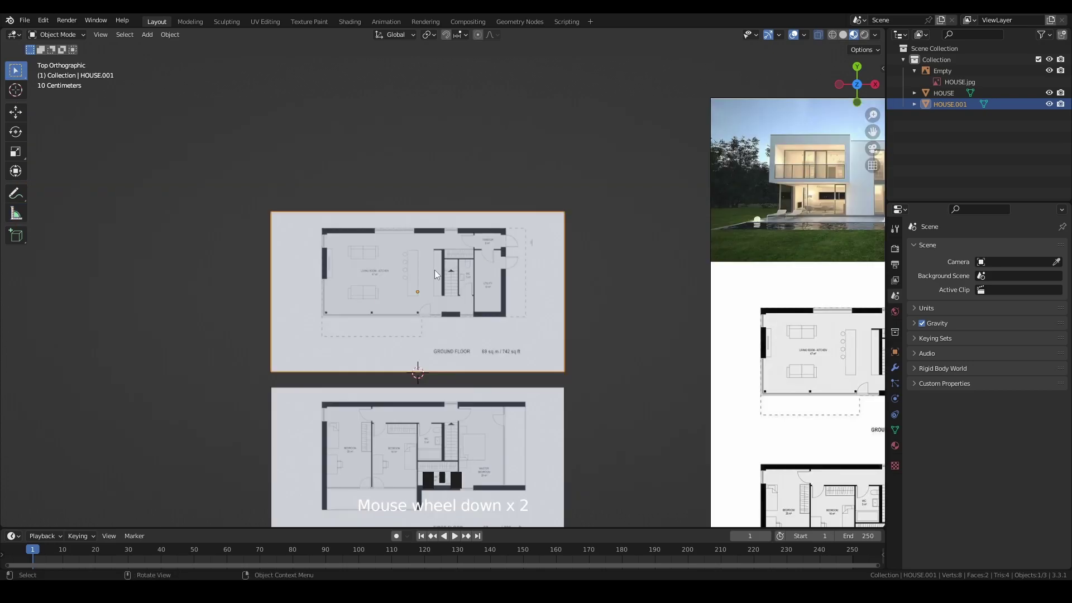
- Add a cube, scale it down to about the size of a small room, and place it over the ground floor's WC
click(144, 34)
mouse_move(167, 48)
click(279, 57)
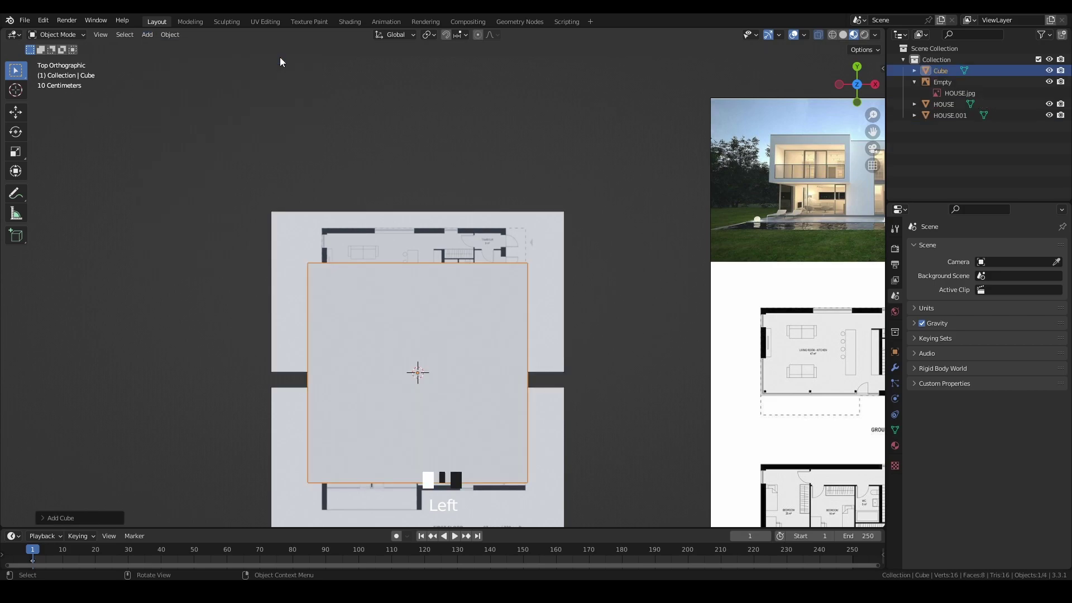
key(s)
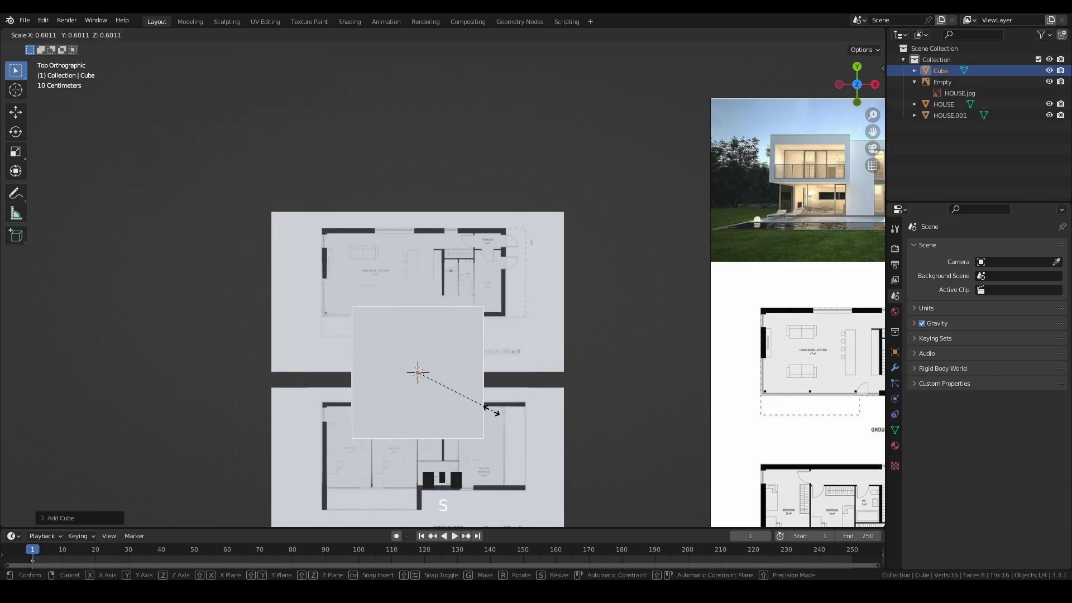
click(440, 363)
key(g)
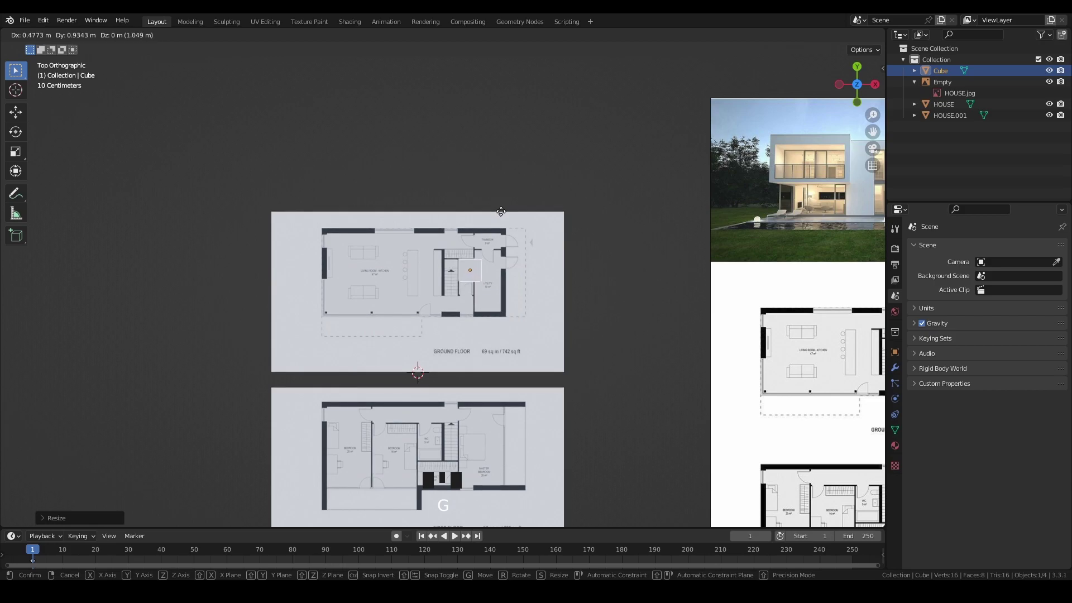
click(489, 224)
- Move the cube to the utility room's exterior door opening and back over the WC
scroll(481, 243, up, 7)
shift+middle_drag(520, 226, 465, 235)
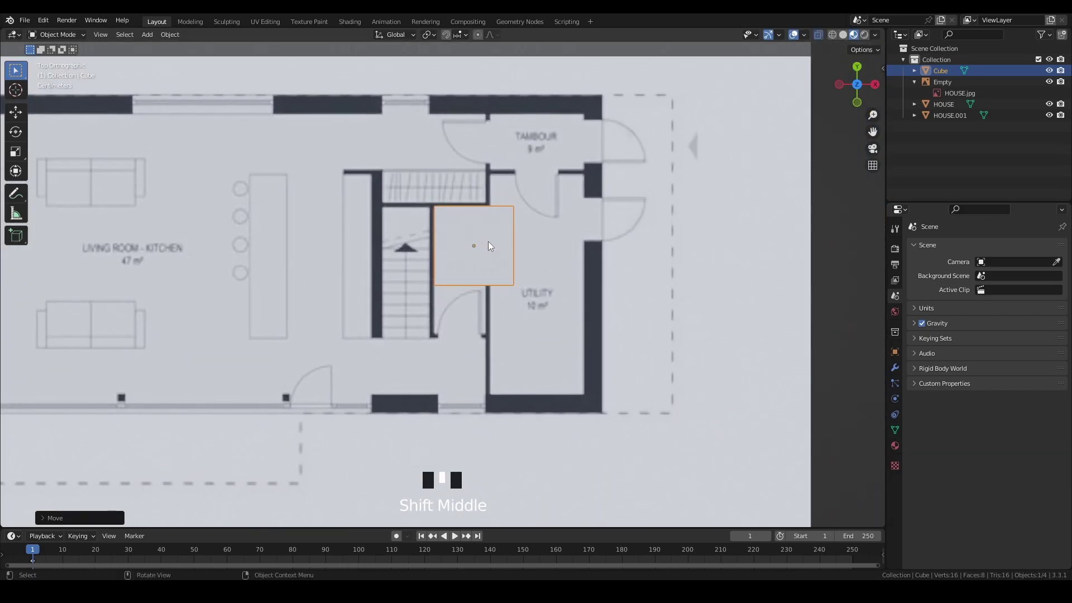
key(g)
click(617, 243)
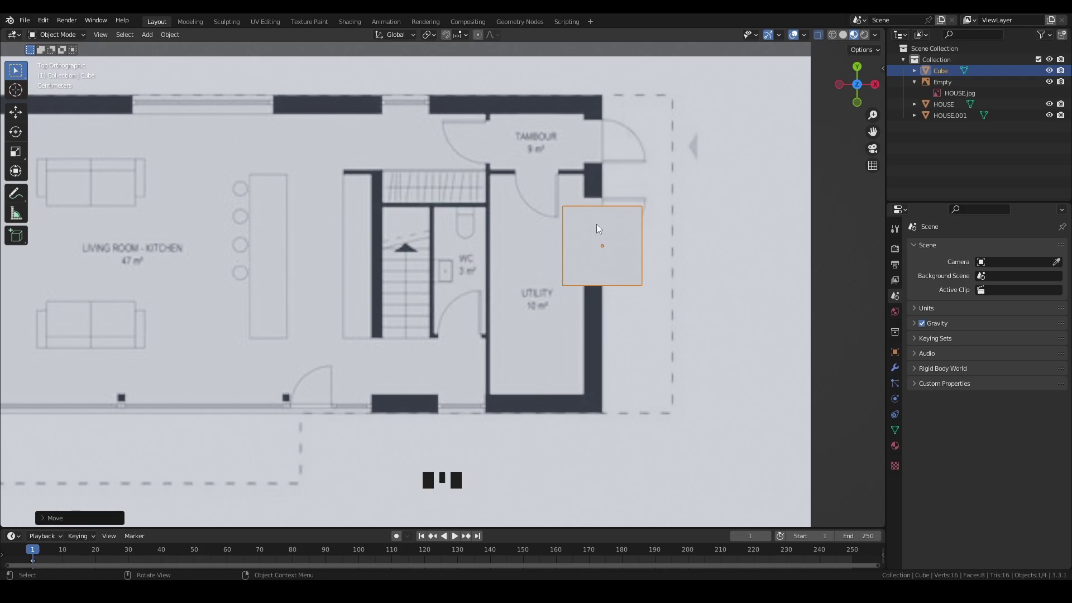
key(g)
click(471, 232)
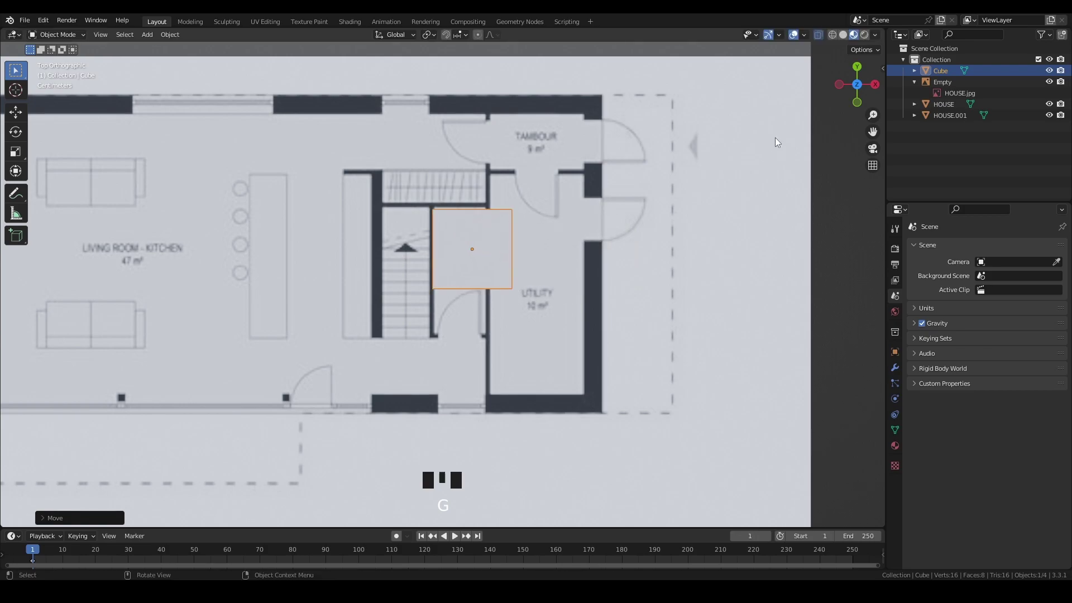
- Enter Edit Mode on the cube and turn on X-ray display
click(52, 35)
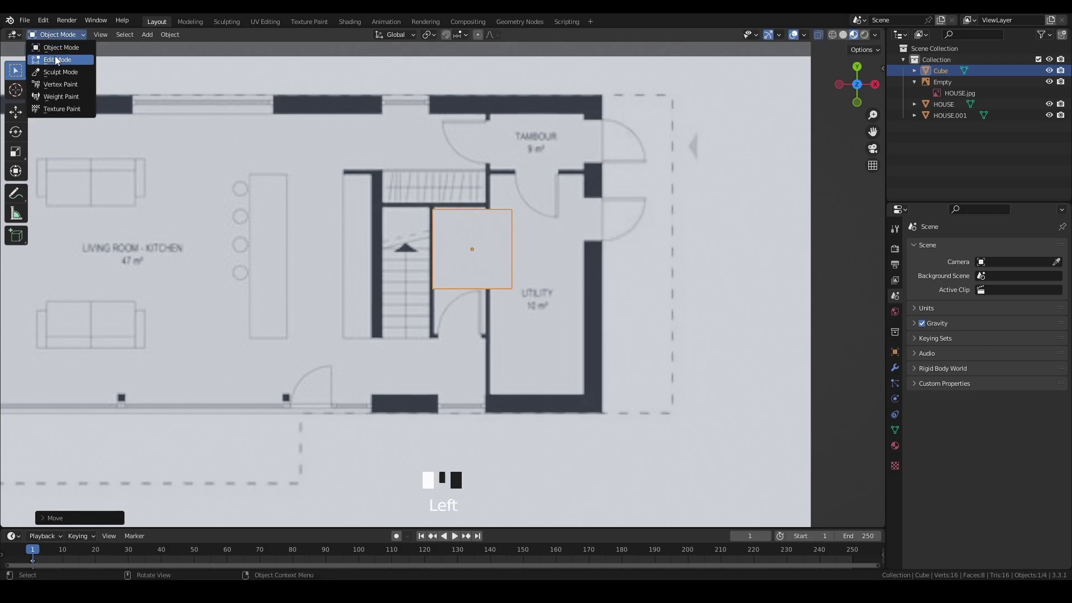
click(56, 60)
click(806, 48)
click(816, 34)
click(816, 35)
click(817, 35)
click(816, 35)
click(817, 34)
click(816, 35)
click(816, 35)
click(816, 35)
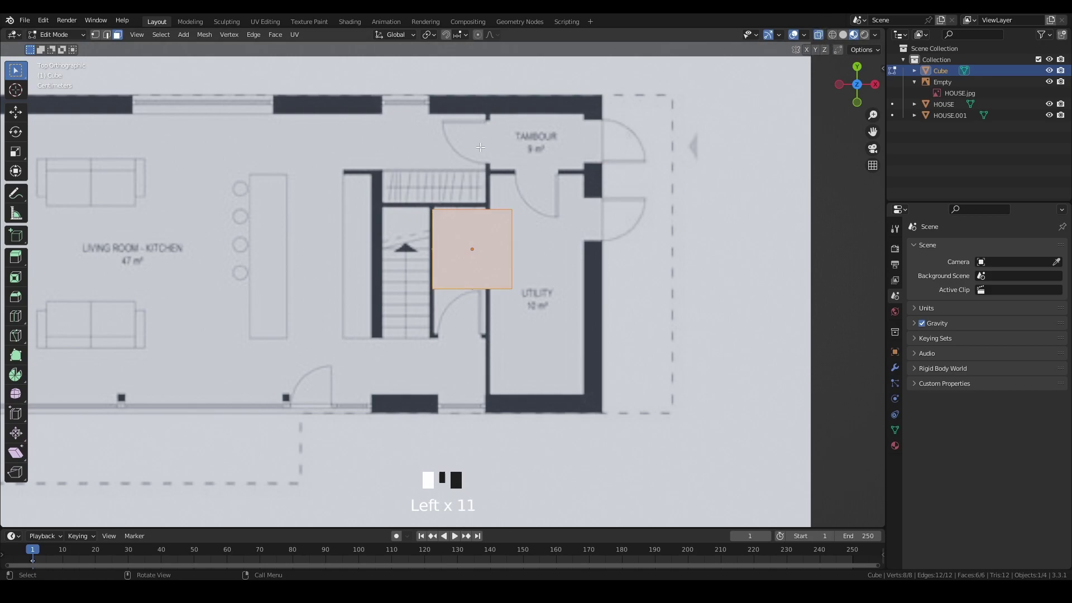
- Enable the Hidden Wire shading overlay so the plan can be seen through the cube
click(805, 34)
click(804, 35)
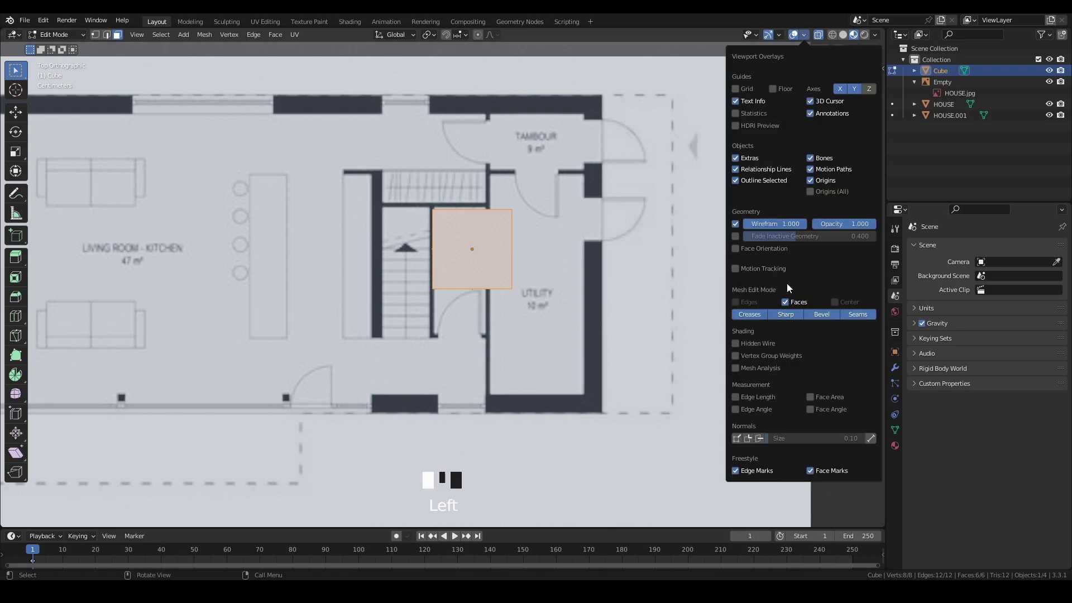
click(735, 343)
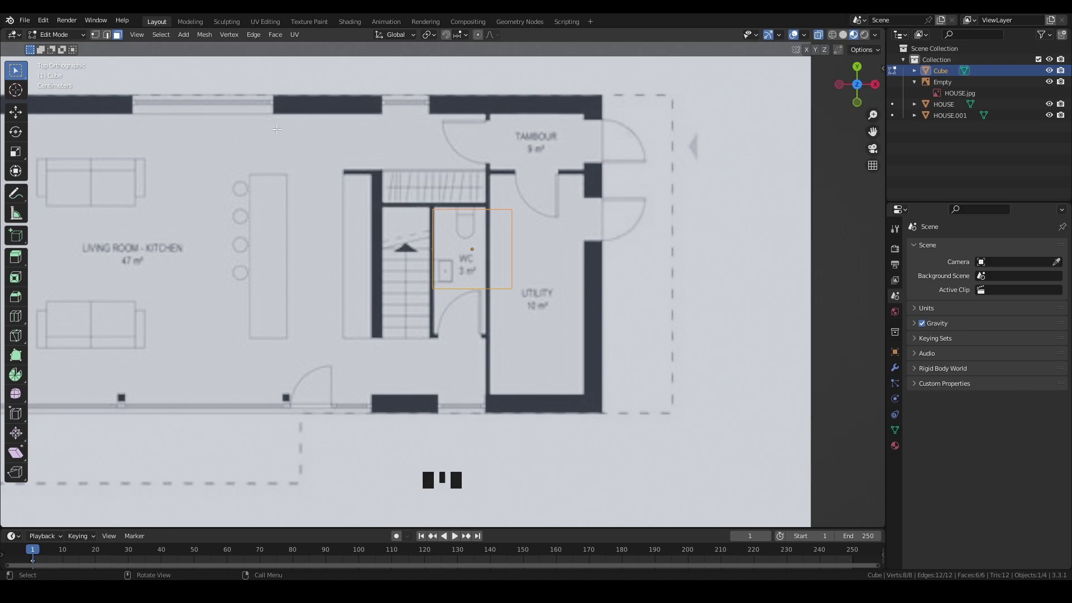
- In vertex selection mode, move the cube's left and right sides along X to align with the WC's side walls
click(96, 37)
click(473, 257)
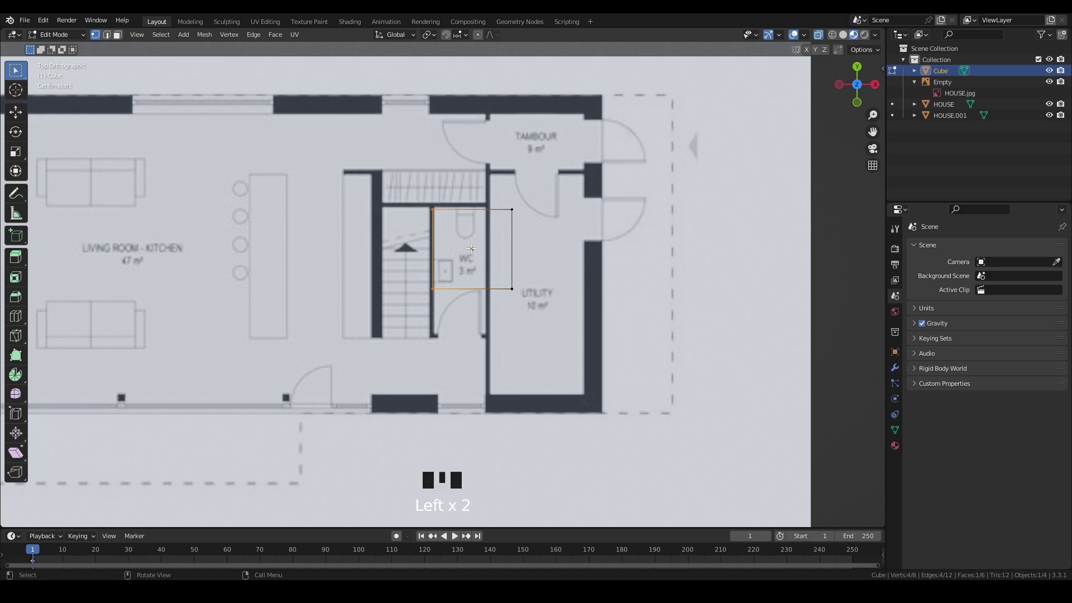
scroll(473, 257, up, 2)
key(g)
key(x)
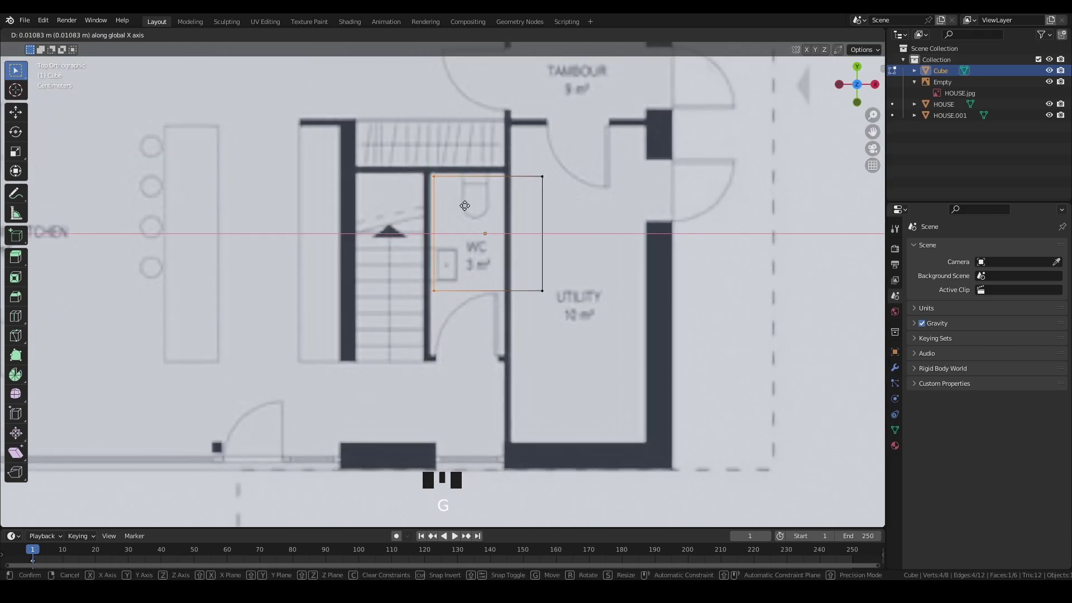
click(461, 205)
key(g)
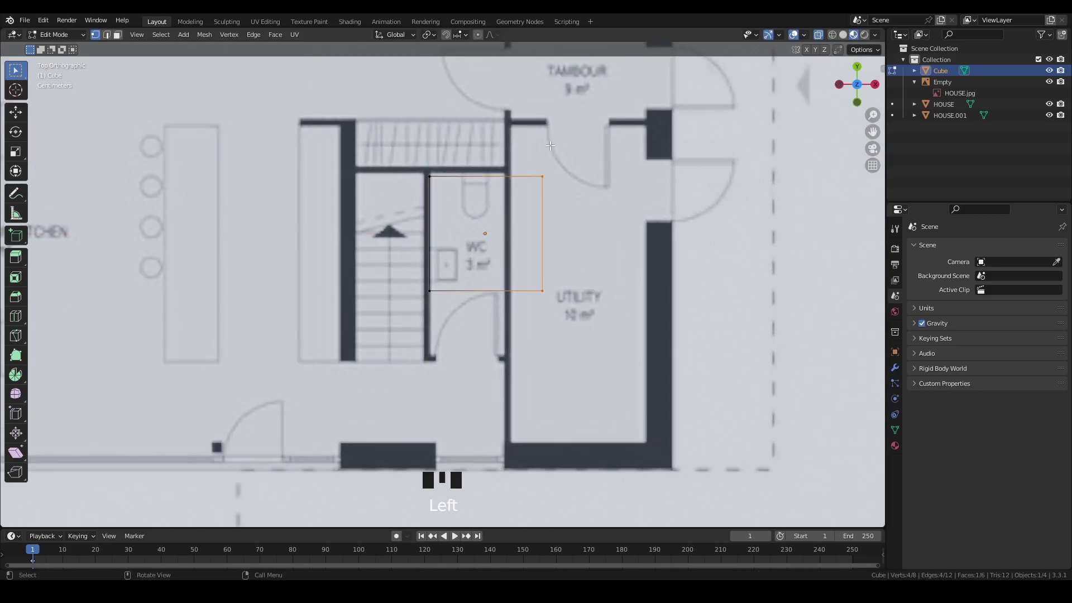
key(x)
click(514, 142)
- Move the cube's upper and lower sides along Y to fit the WC's top wall and its door wall
click(466, 177)
key(g)
key(y)
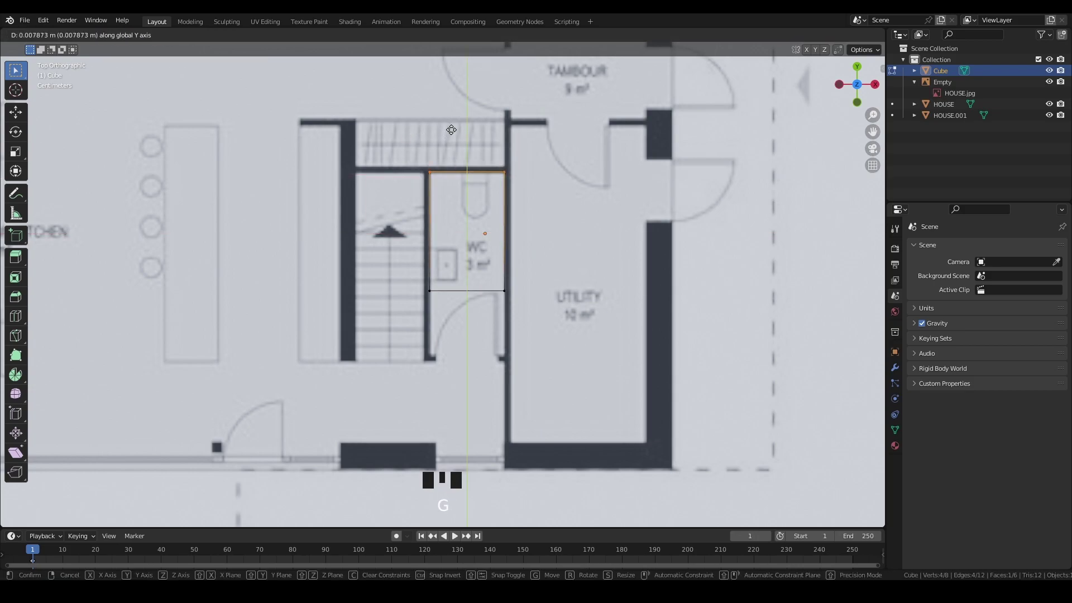
click(450, 128)
click(383, 254)
key(g)
key(y)
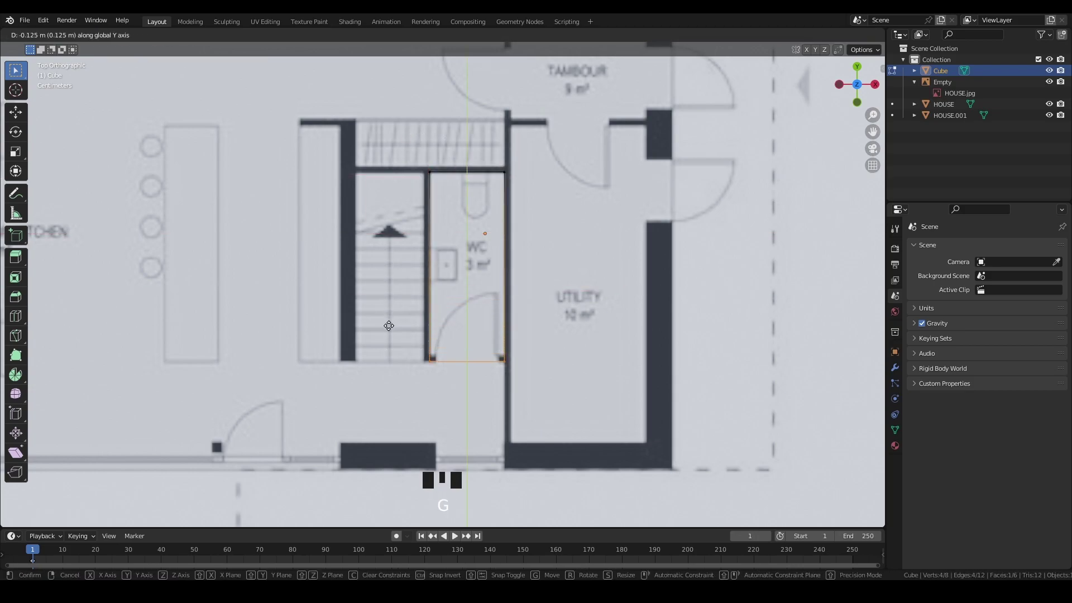
click(388, 319)
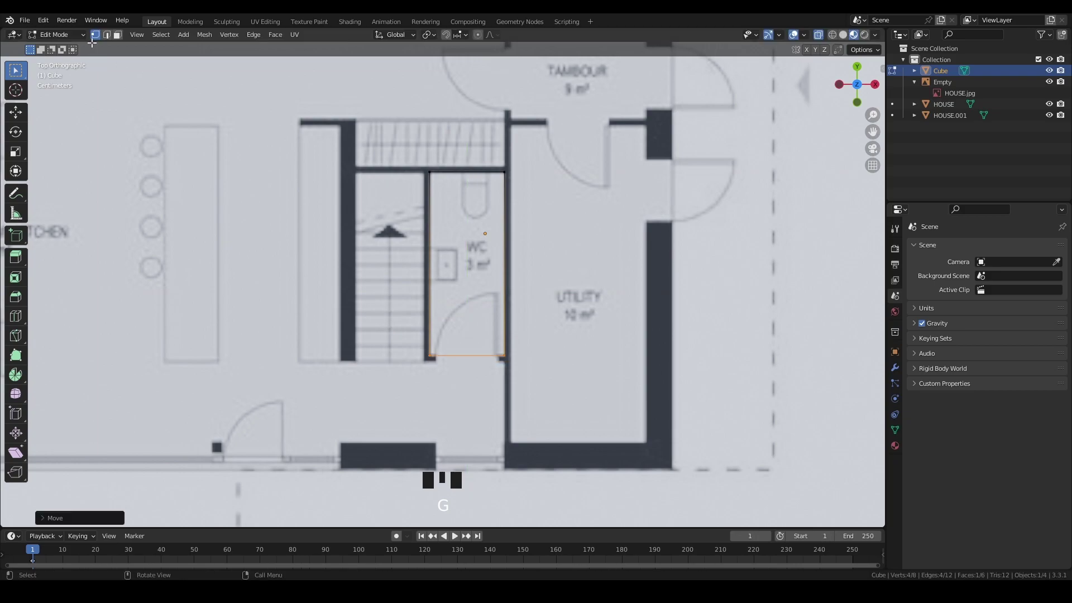
- Return to Object Mode and display the cube's transform and dimension values beside a perspective view of it
click(78, 36)
click(78, 48)
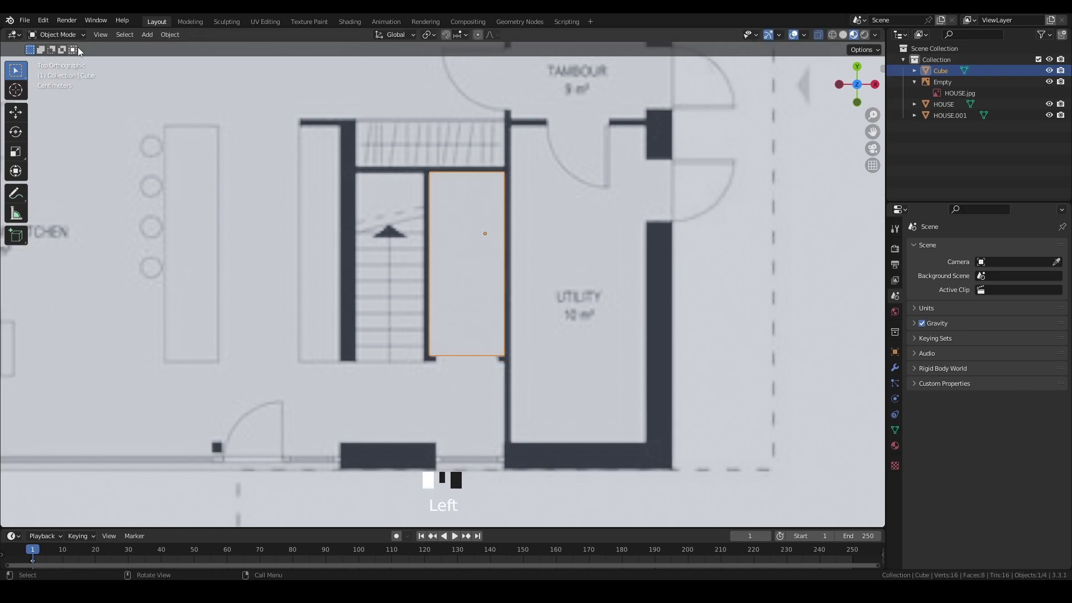
scroll(441, 187, down, 2)
middle_drag(441, 187, 413, 302)
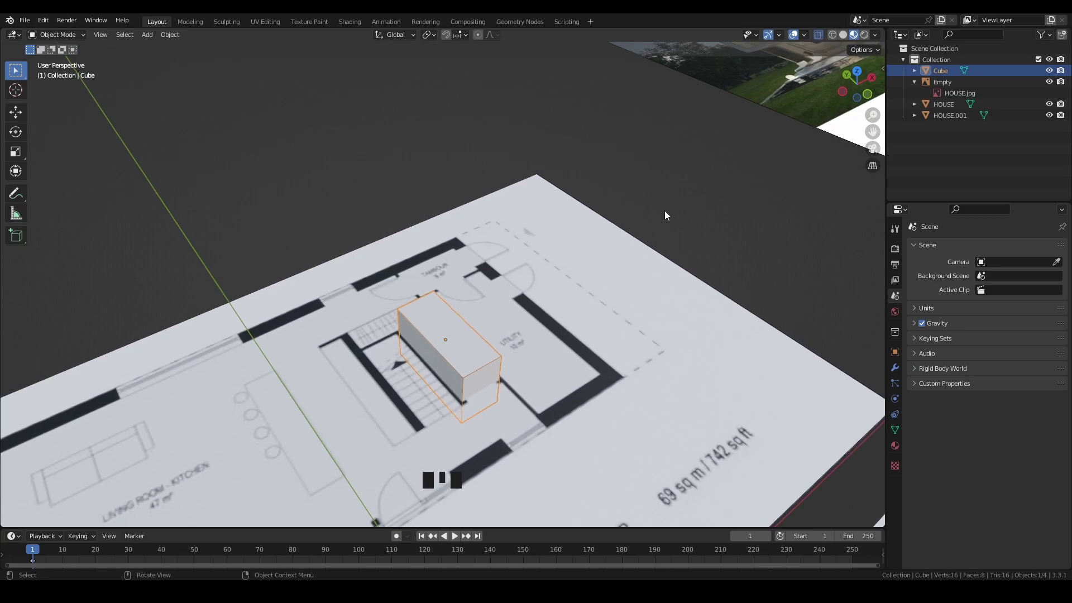
click(883, 68)
click(876, 74)
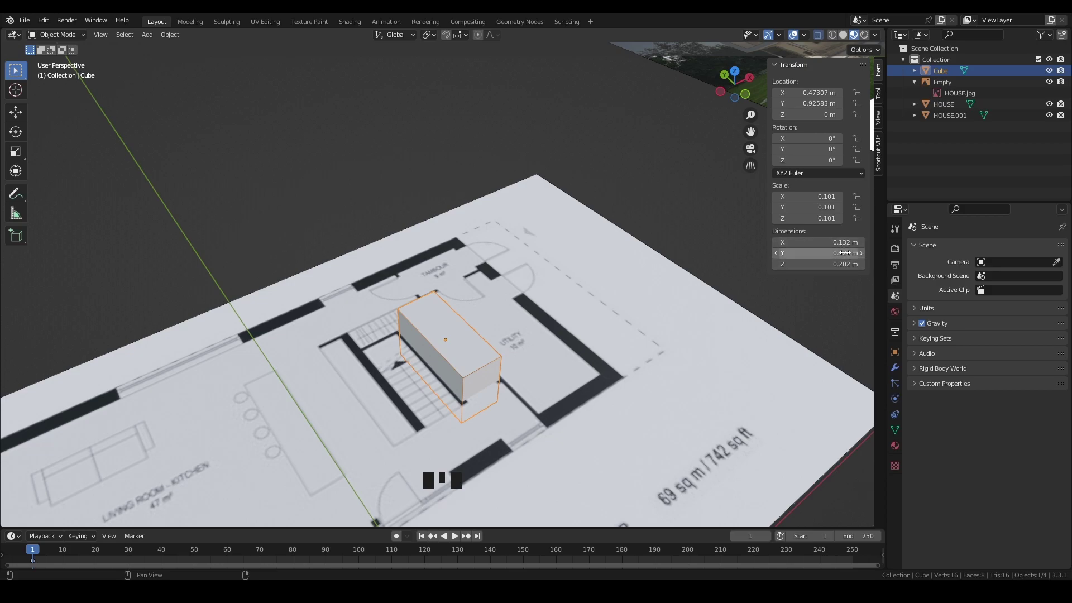
- Try moving the cube along X over the utility room and open its X dimension for editing
key(g)
key(x)
click(540, 318)
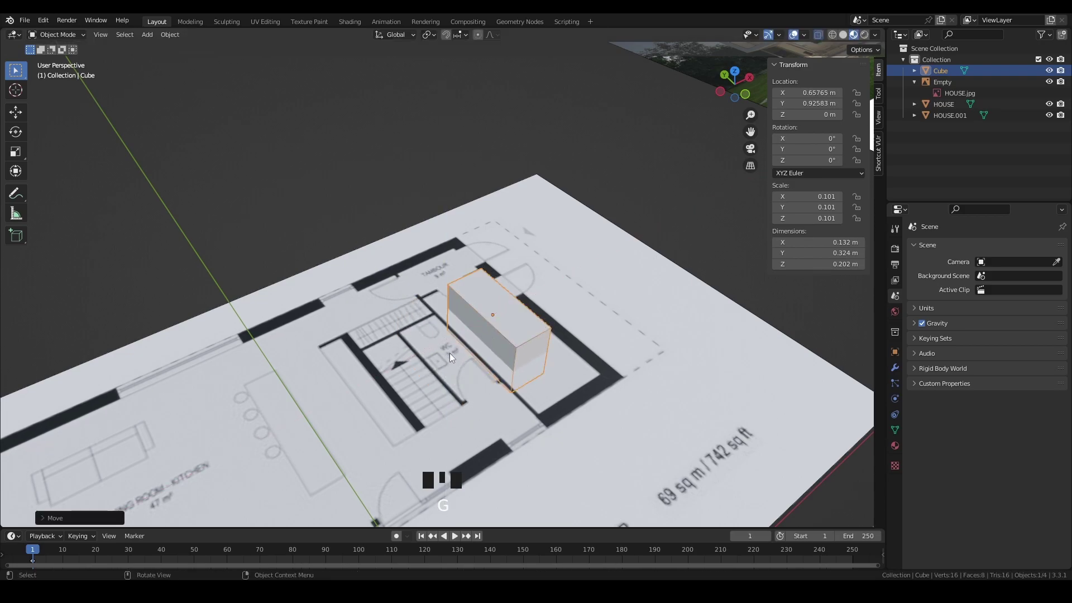
key(ctrl+z)
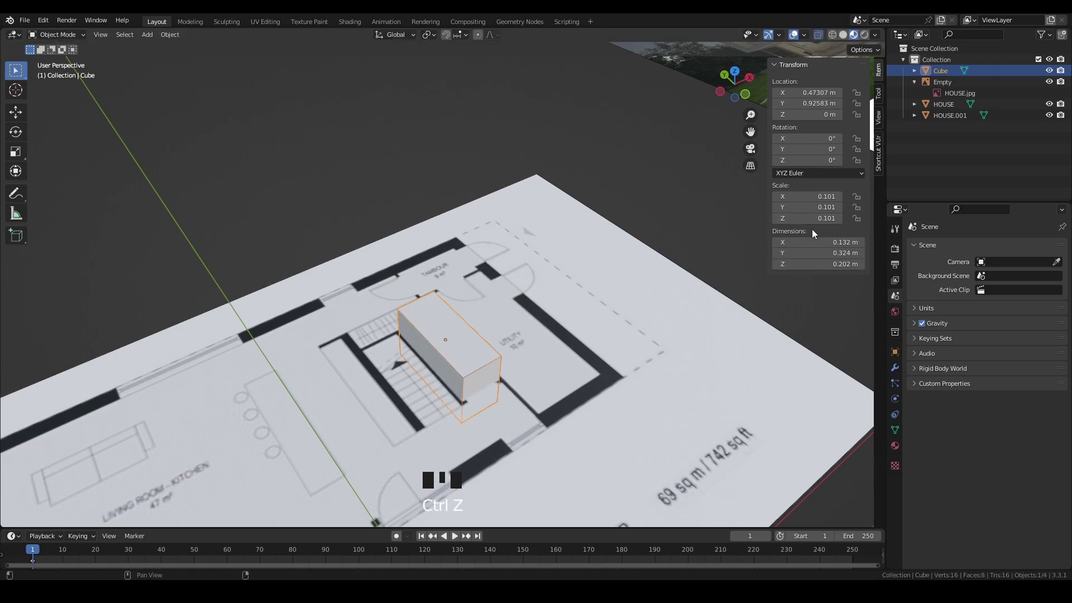
click(827, 241)
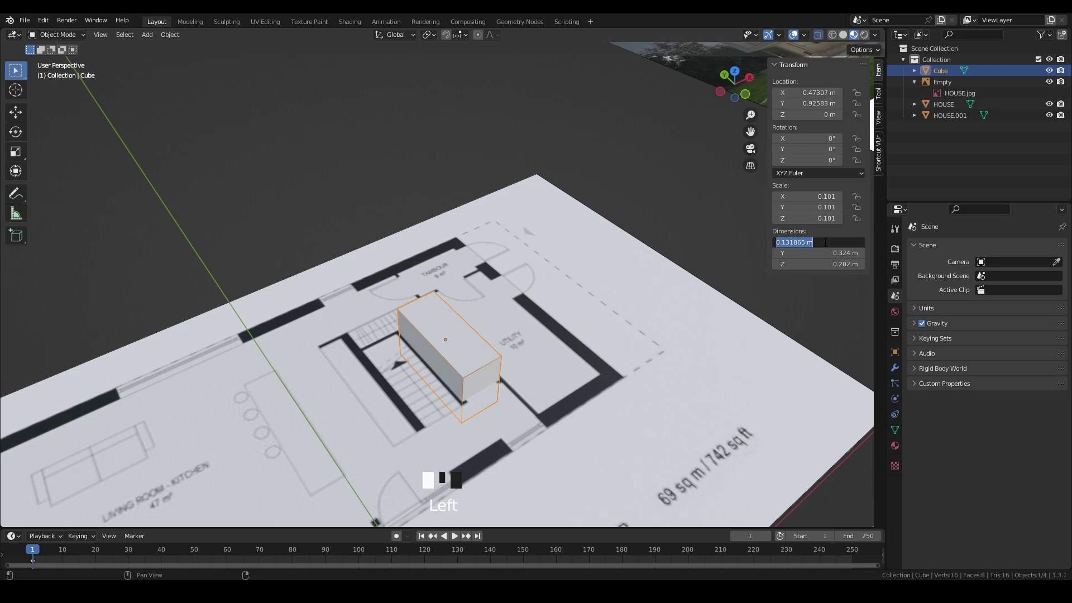
click(448, 318)
- Select the ground floor and first floor planes and join them into one object
scroll(580, 269, down, 3)
middle_drag(567, 272, 470, 359)
click(470, 359)
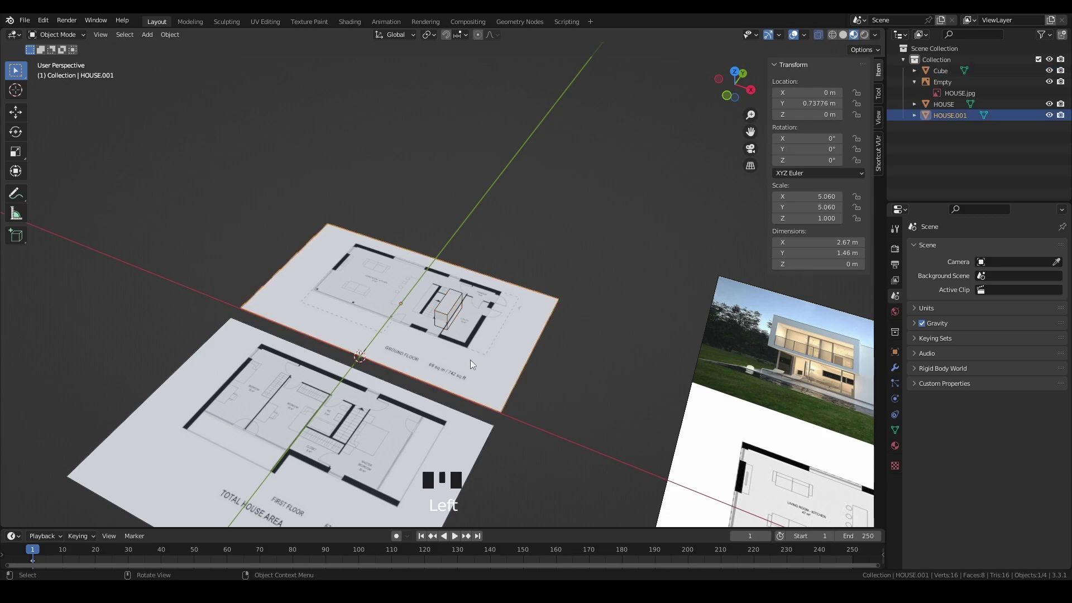
shift+click(362, 420)
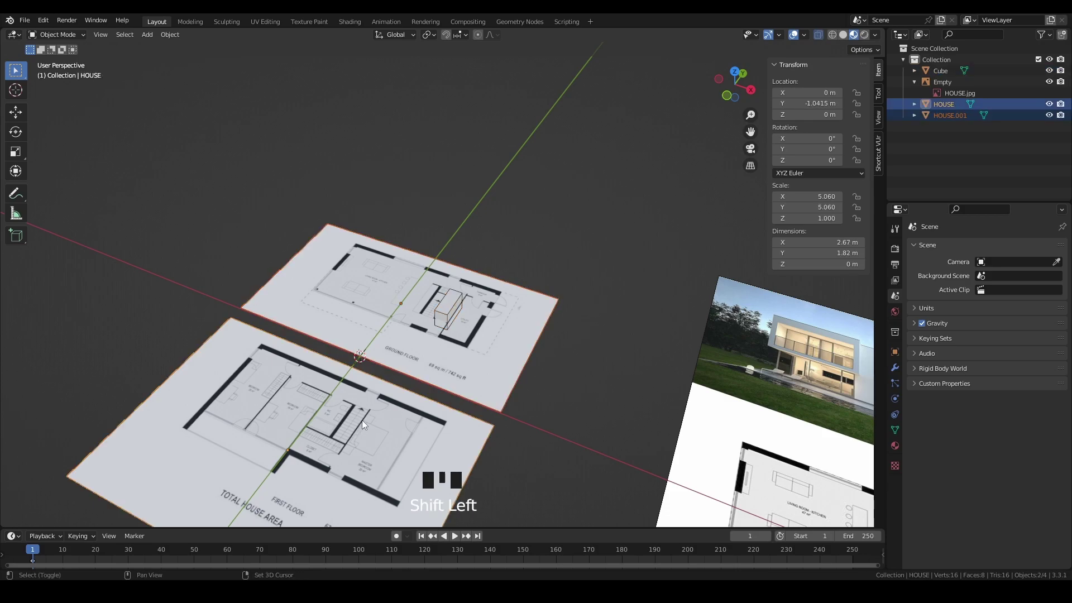
right_click(382, 321)
right_click(371, 302)
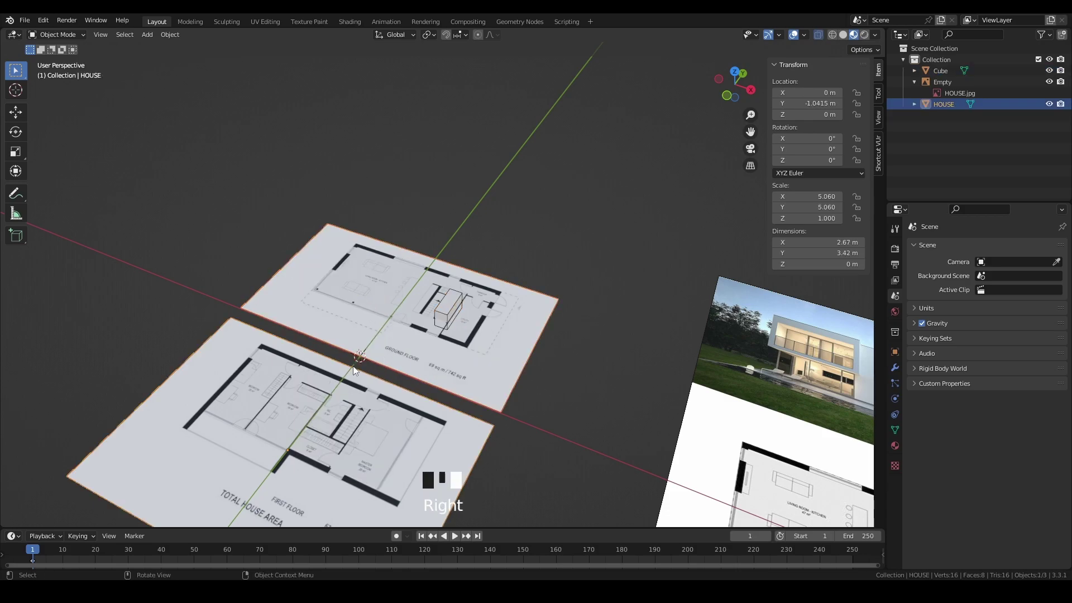
- Parent the joined floor plan object to the WC cube using the Object parent type
click(400, 338)
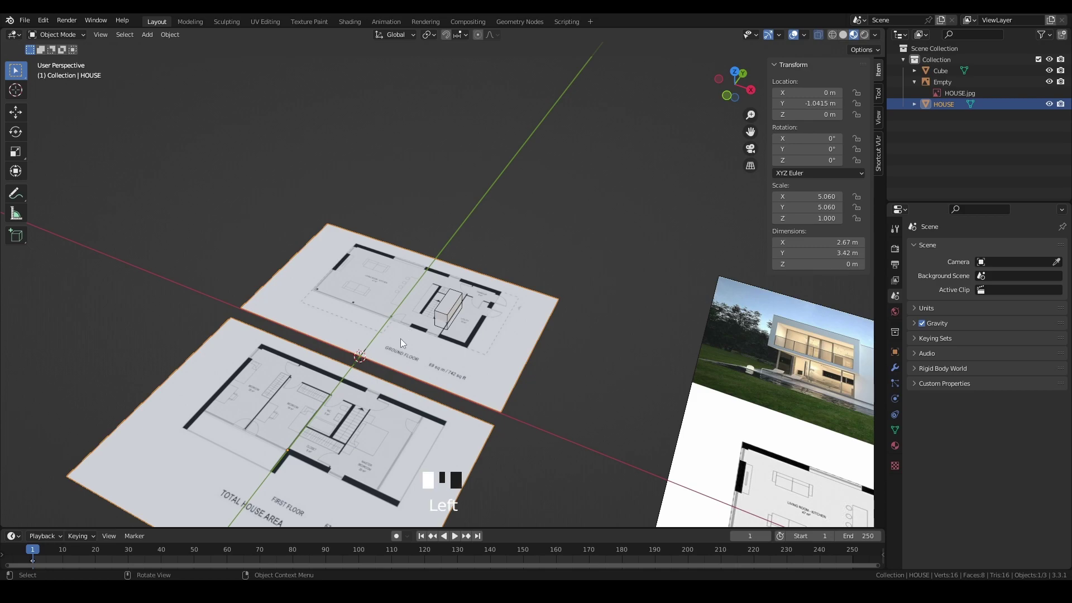
shift+click(445, 305)
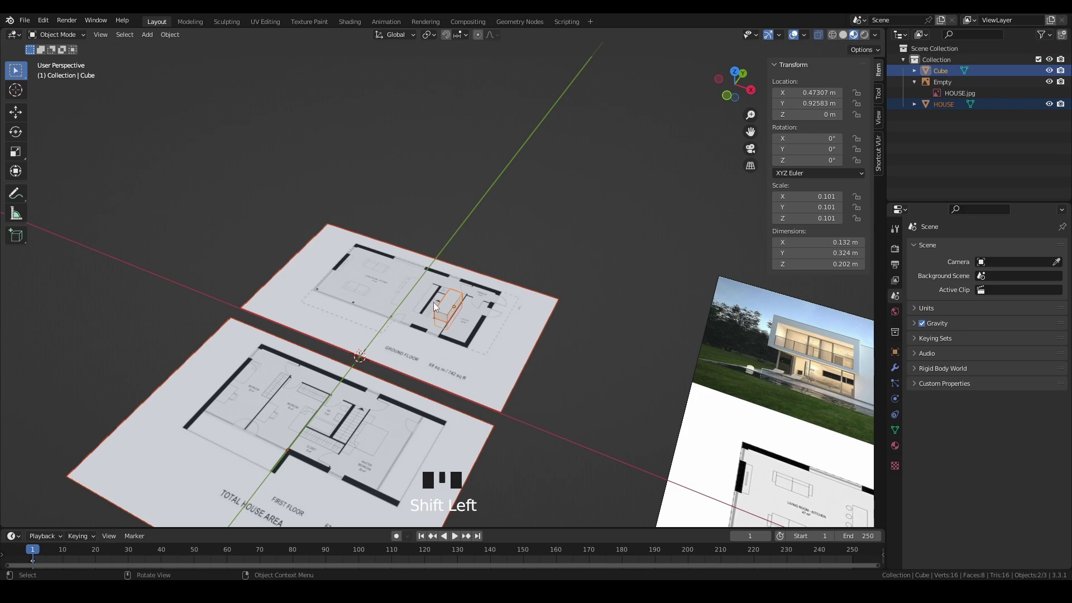
middle_drag(449, 303, 440, 324)
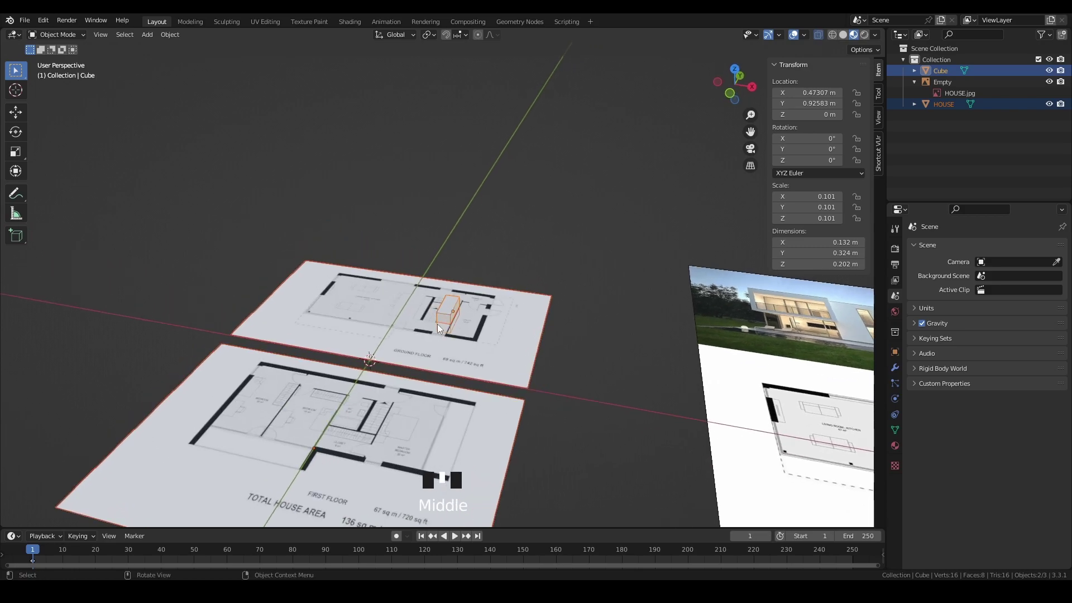
right_click(449, 309)
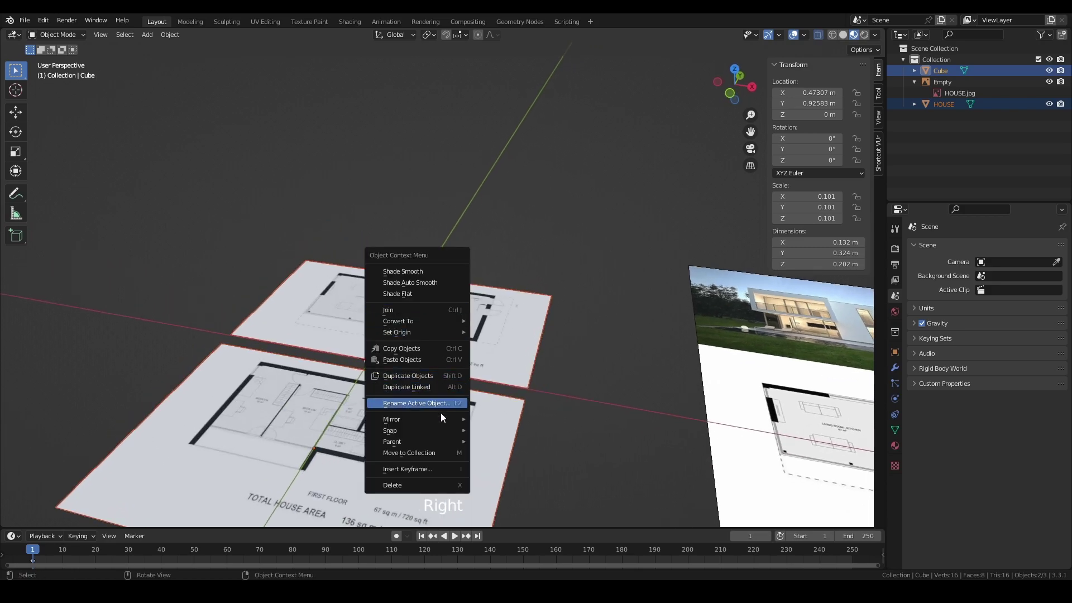
mouse_move(444, 431)
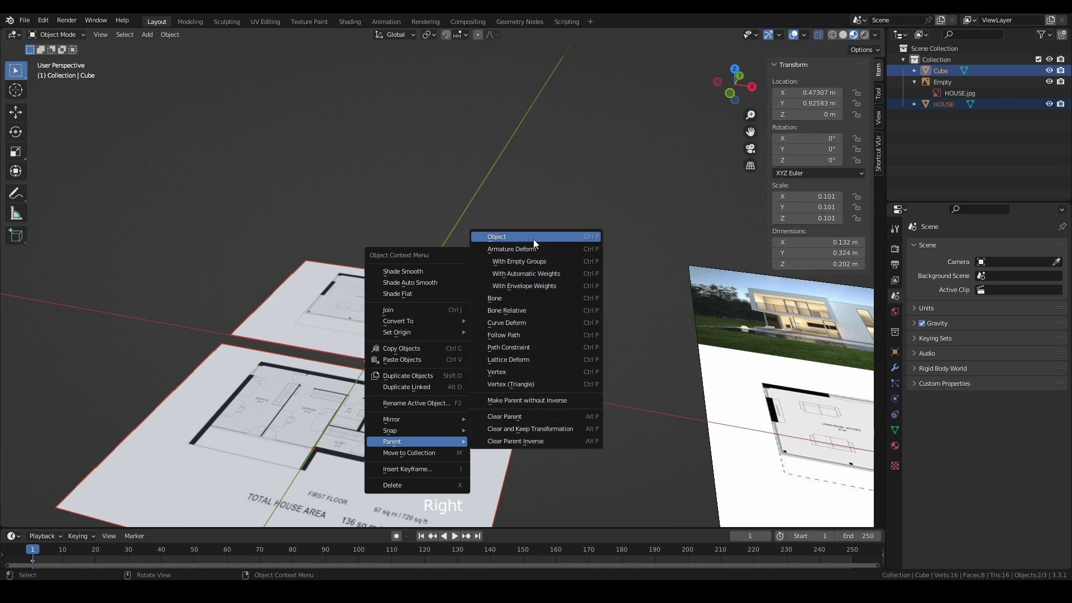
click(534, 239)
double_click(522, 246)
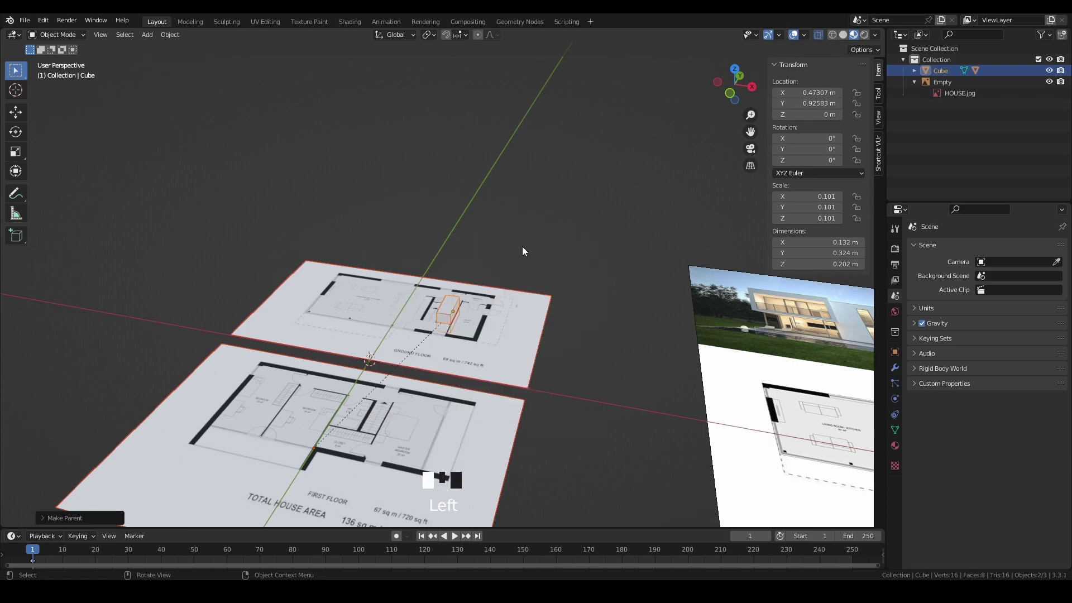
- Select only the WC cube and set its dimensions to 1 m in X and 3 m in Y
click(448, 309)
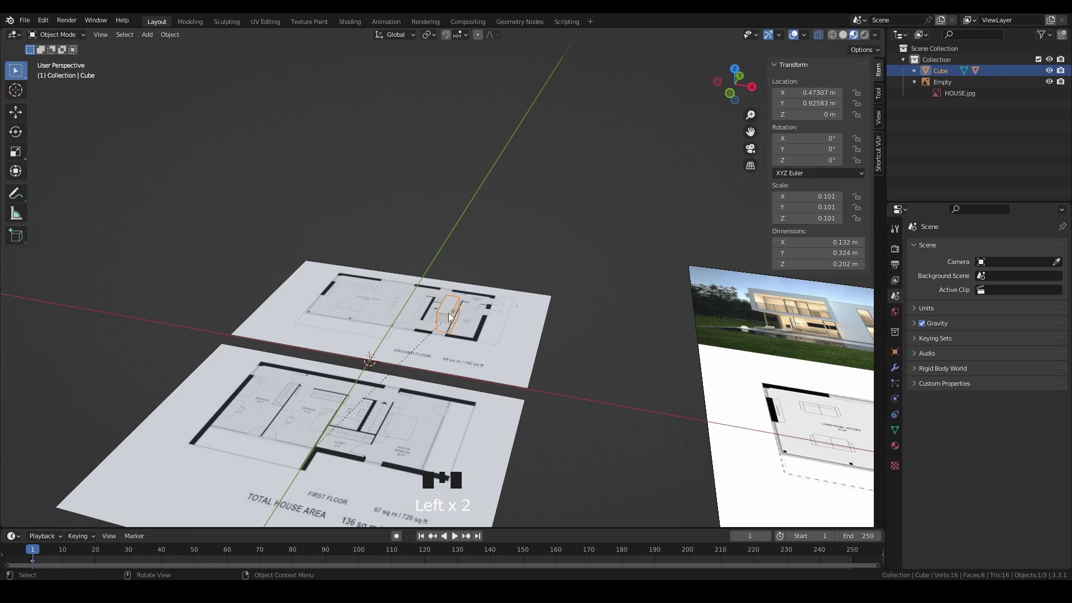
click(831, 243)
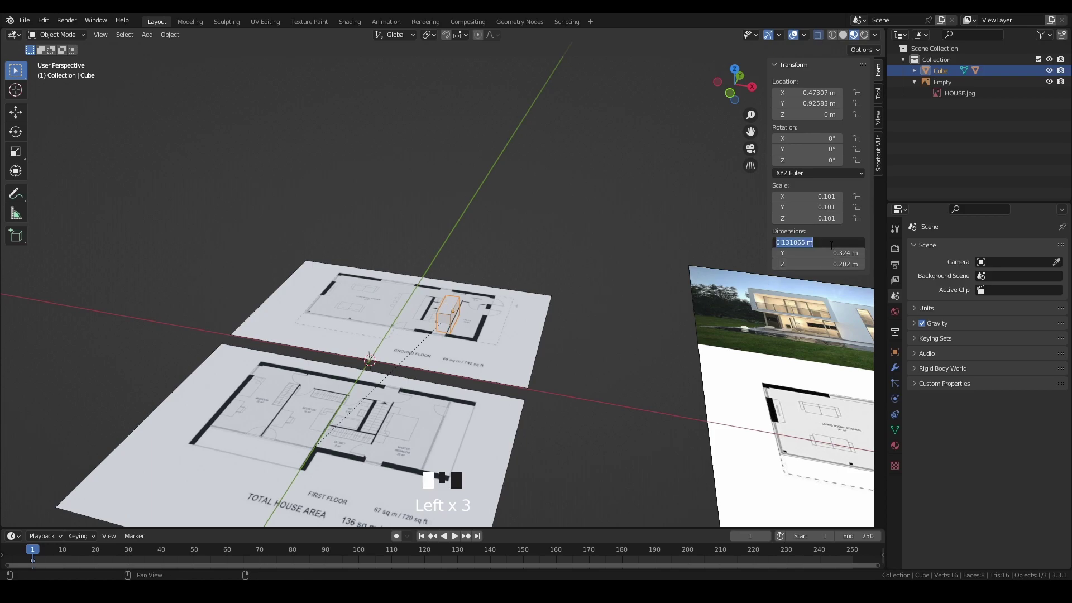
text(1)
key(Return)
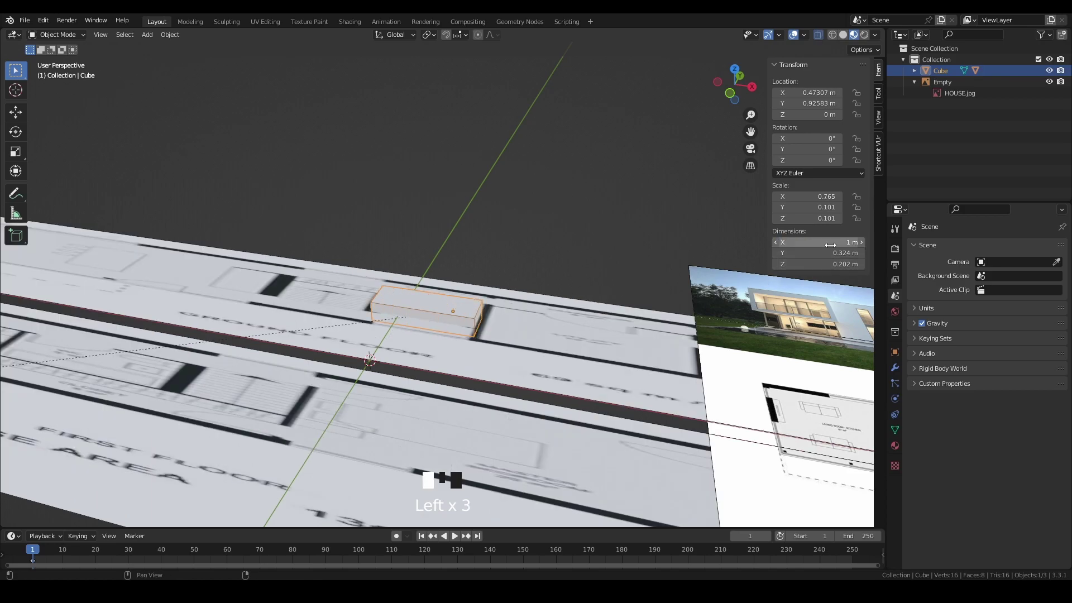
click(832, 253)
text(3)
key(Return)
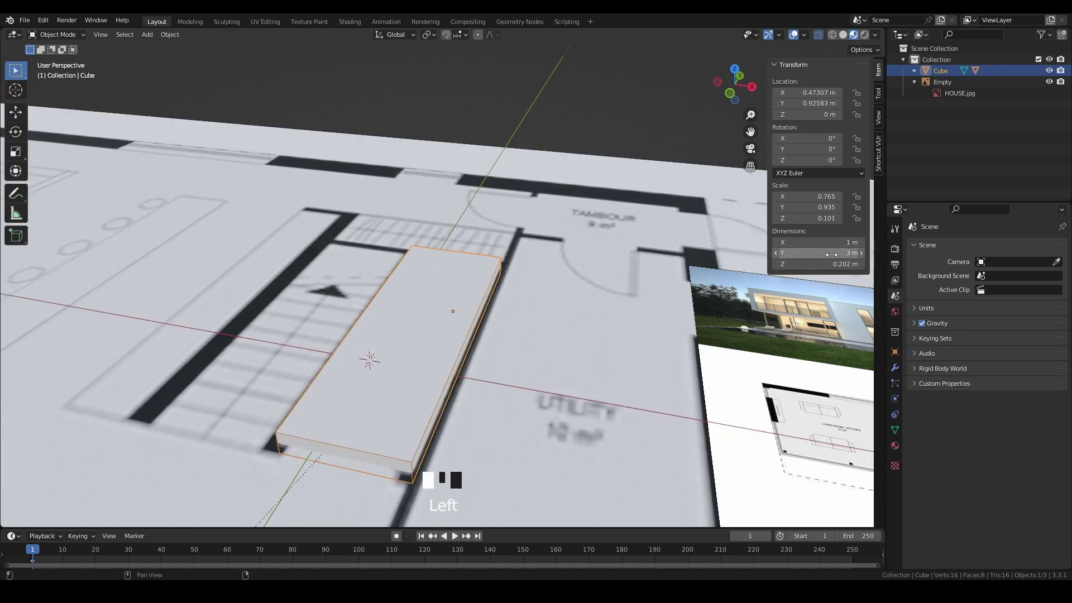
- Select the joined floor plans and the WC cube together and open the parenting options for them
scroll(419, 283, down, 3)
middle_drag(420, 283, 459, 308)
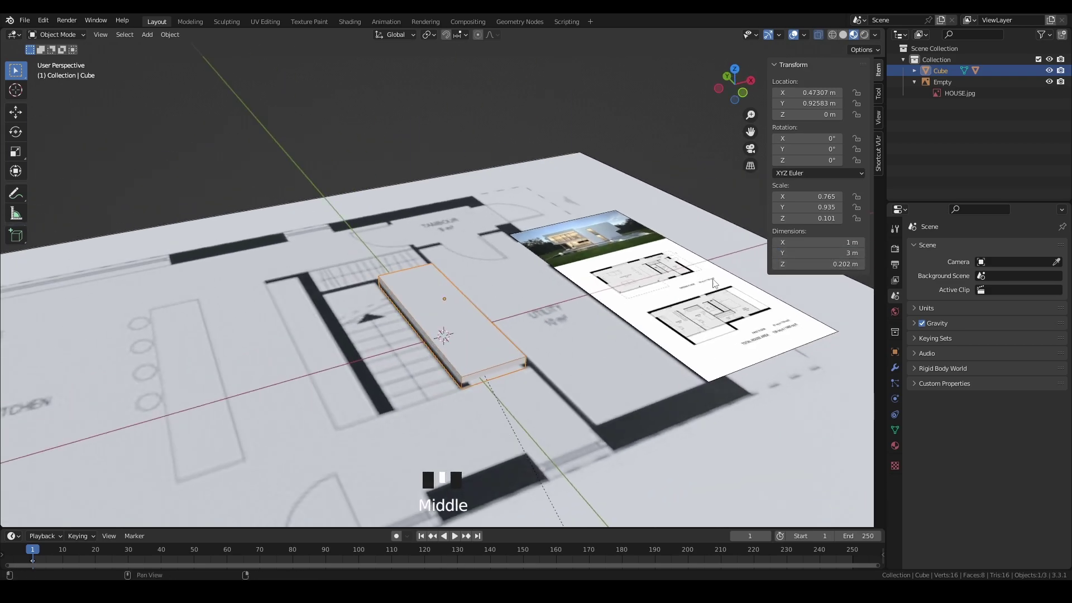
scroll(444, 309, down, 3)
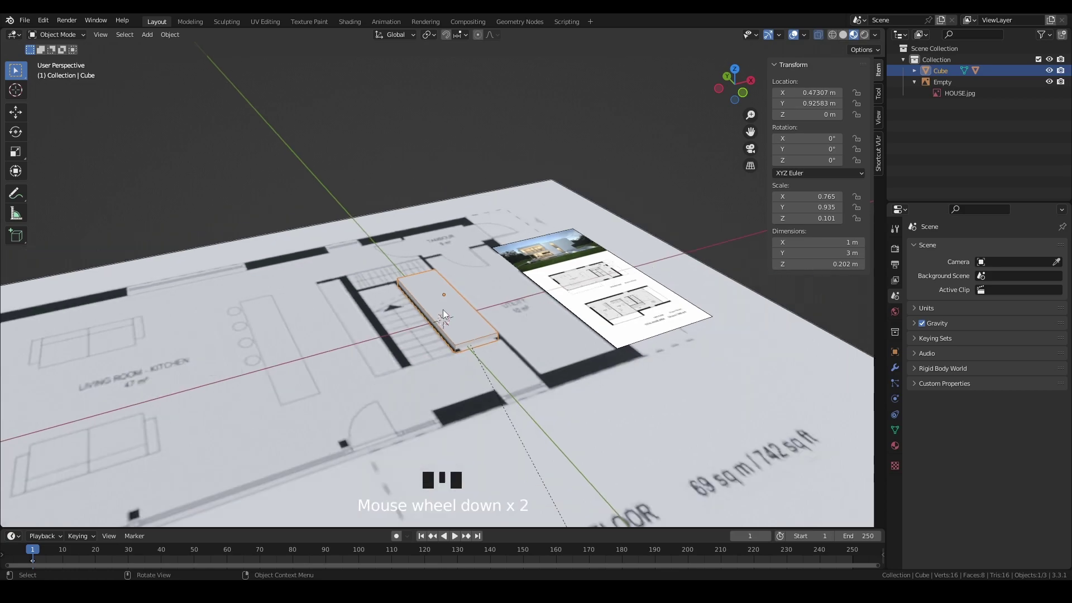
middle_drag(443, 309, 424, 349)
click(363, 329)
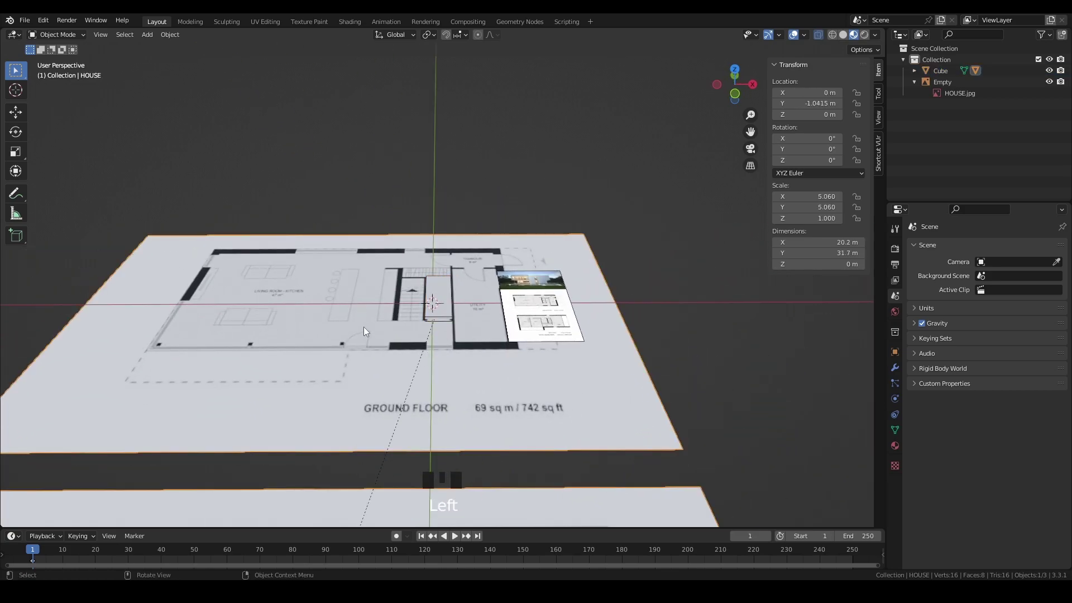
middle_drag(352, 319, 341, 347)
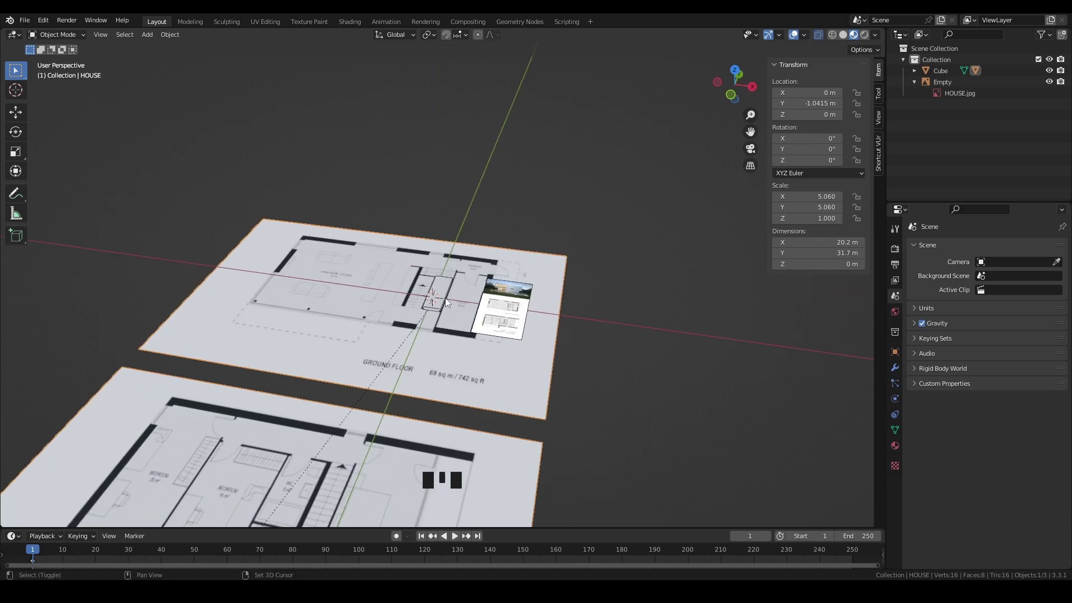
shift+click(441, 290)
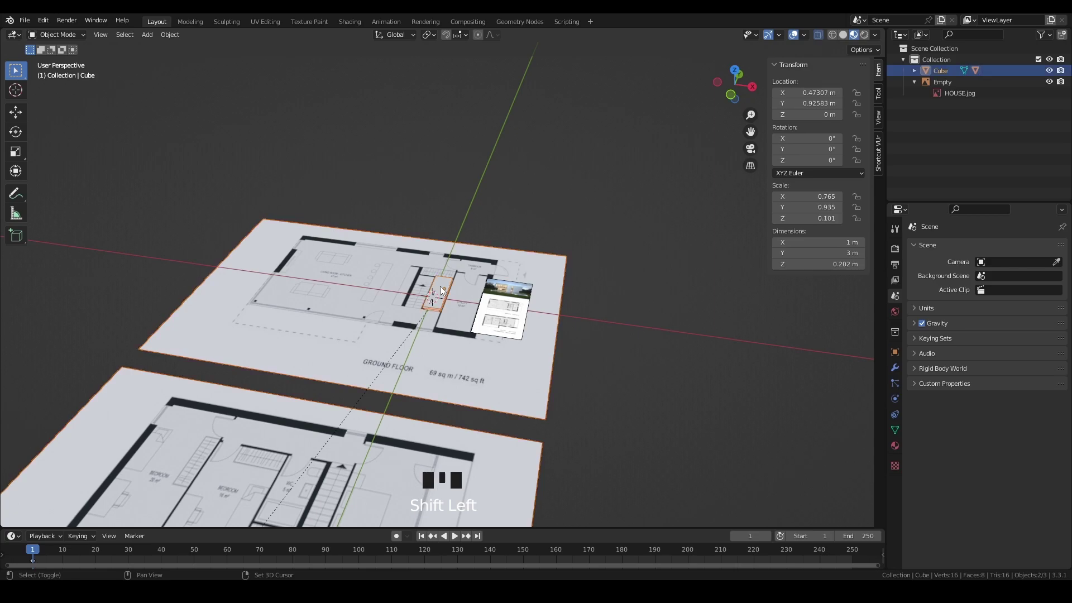
scroll(442, 294, up, 2)
scroll(442, 298, up, 1)
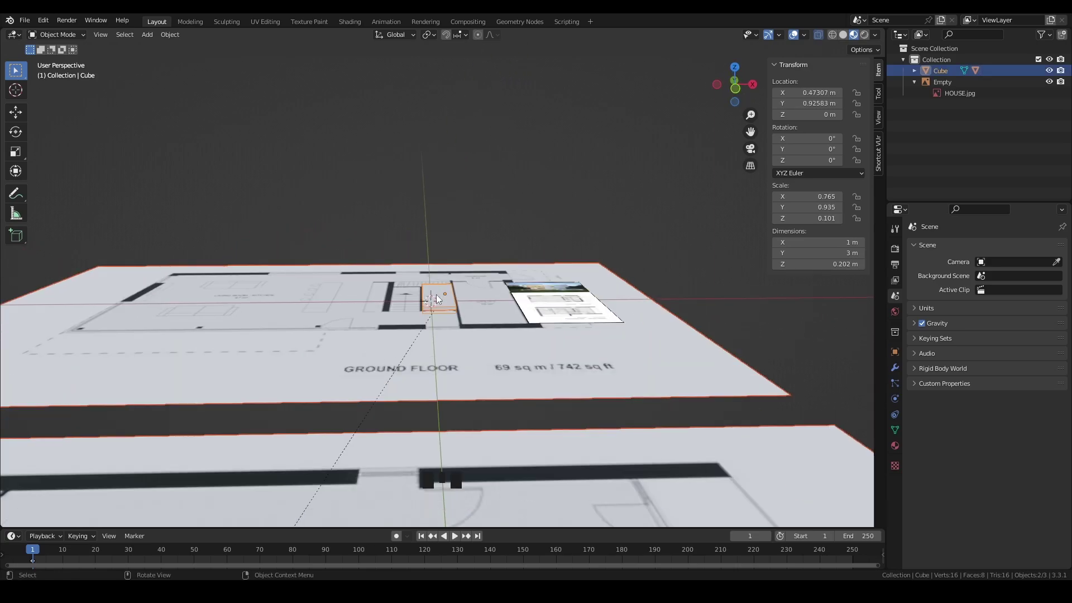
right_click(437, 295)
mouse_move(437, 295)
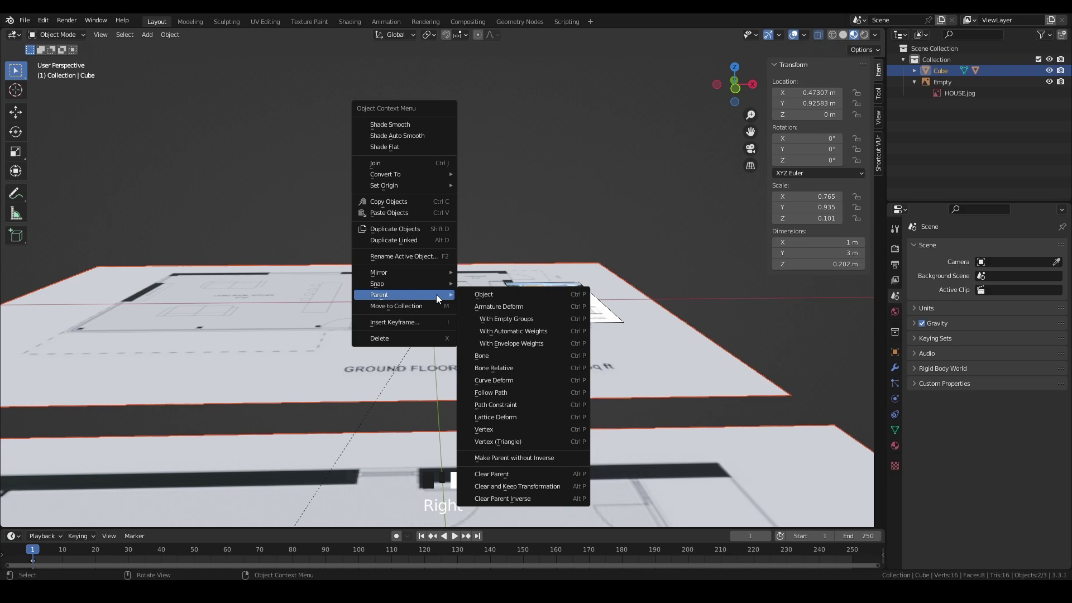
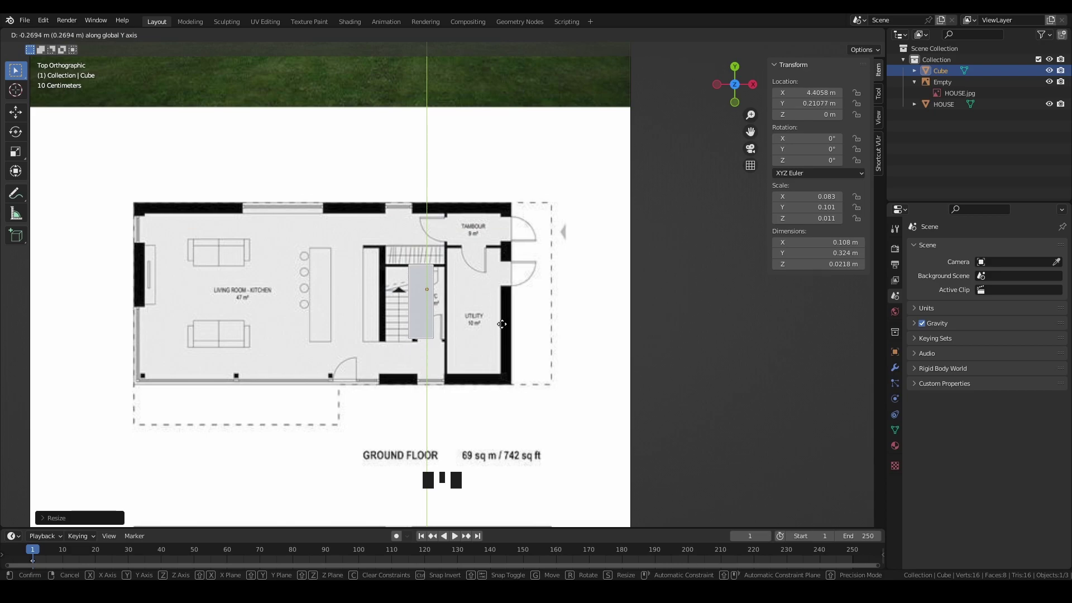
- Move the cube along Y and X so it sits over the WC on the HOUSE reference image's ground floor plan
click(501, 326)
key(g)
key(x)
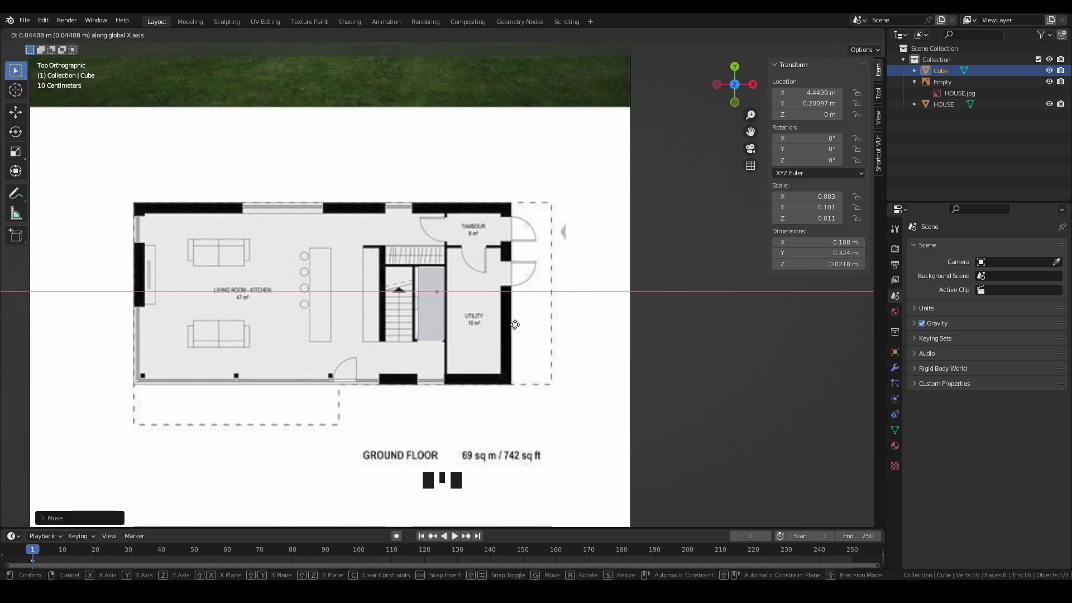
click(503, 323)
- In Edit Mode, move the cube's stair-side vertices along X to meet the WC wall beside the stairs
scroll(504, 323, up, 2)
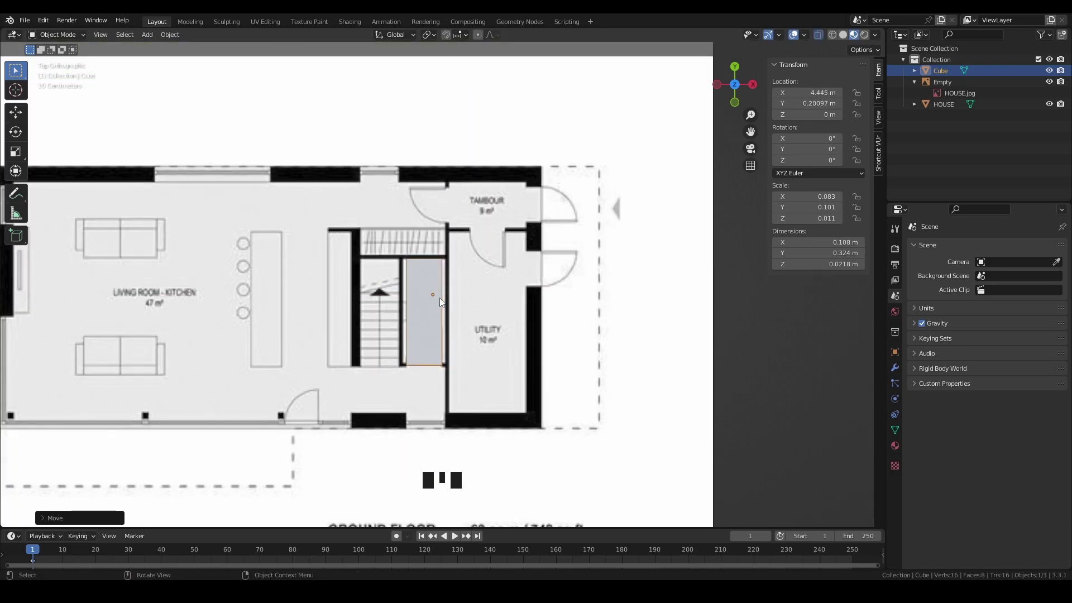
click(51, 36)
click(57, 49)
click(386, 261)
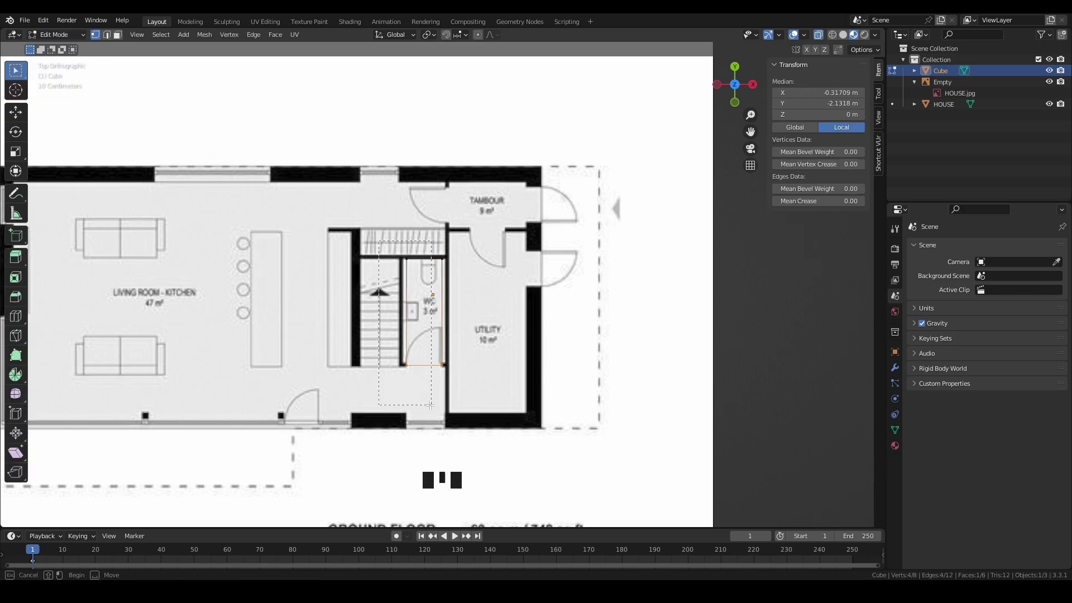
key(g)
key(x)
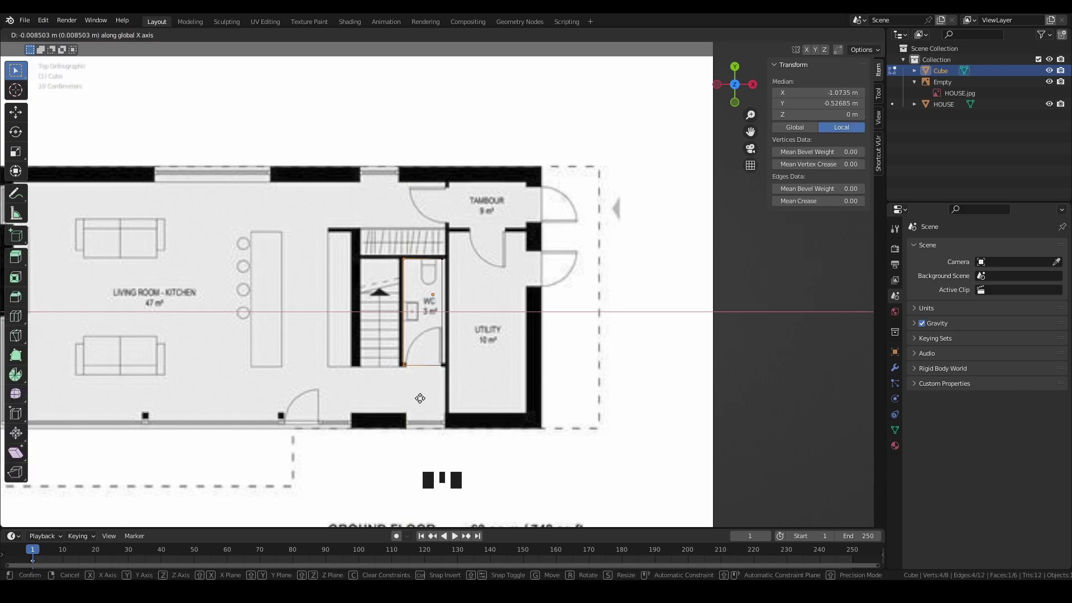
click(441, 262)
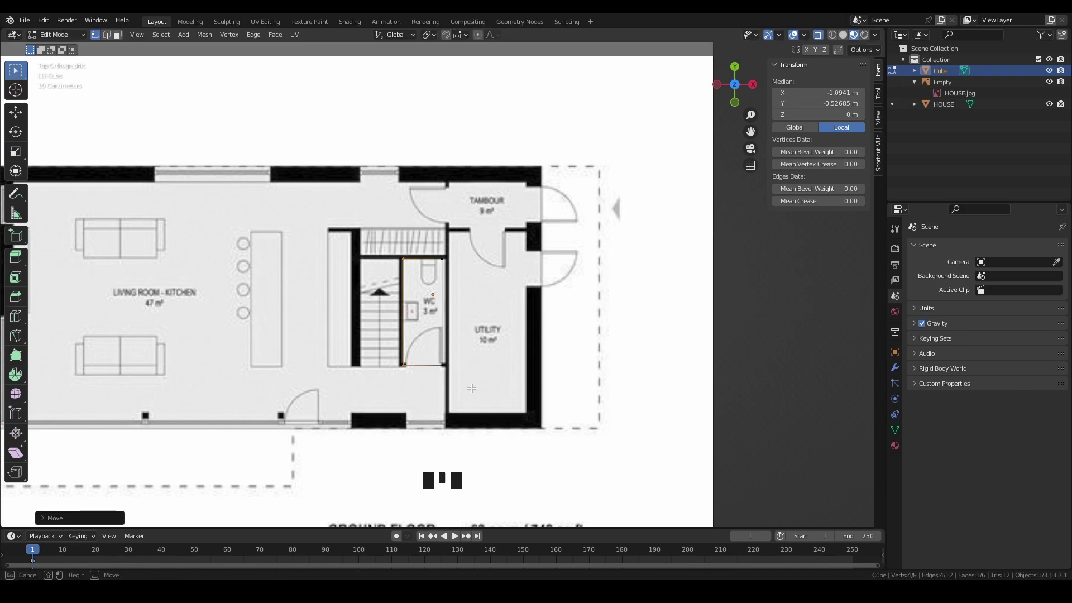
- Align the cube's utility-side vertices along X and its door-side vertices along Y with the WC walls, and return to Object Mode
key(g)
key(x)
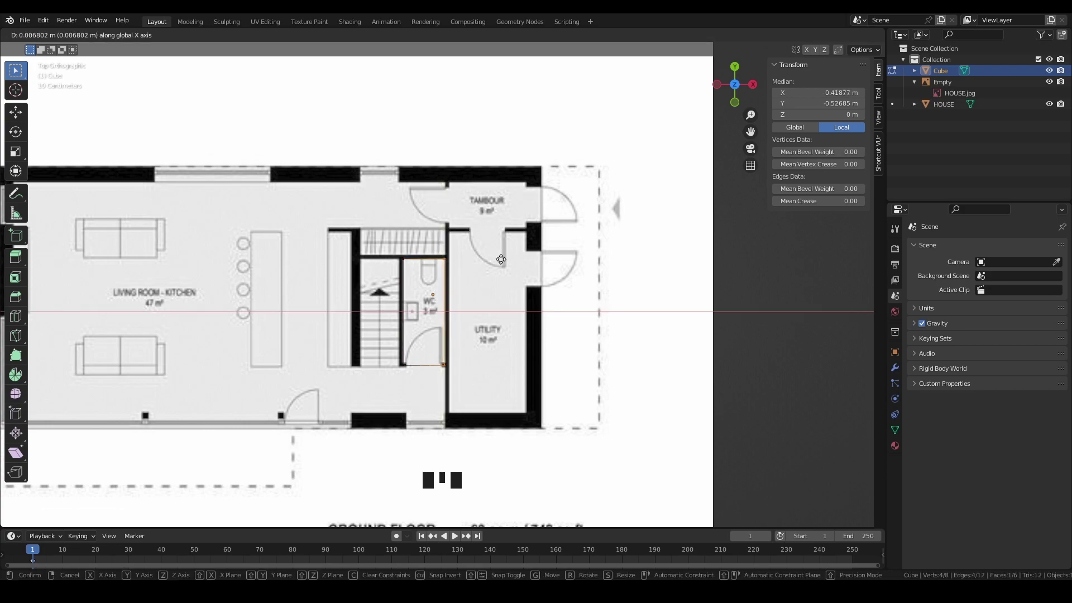
click(502, 259)
click(424, 364)
key(g)
key(y)
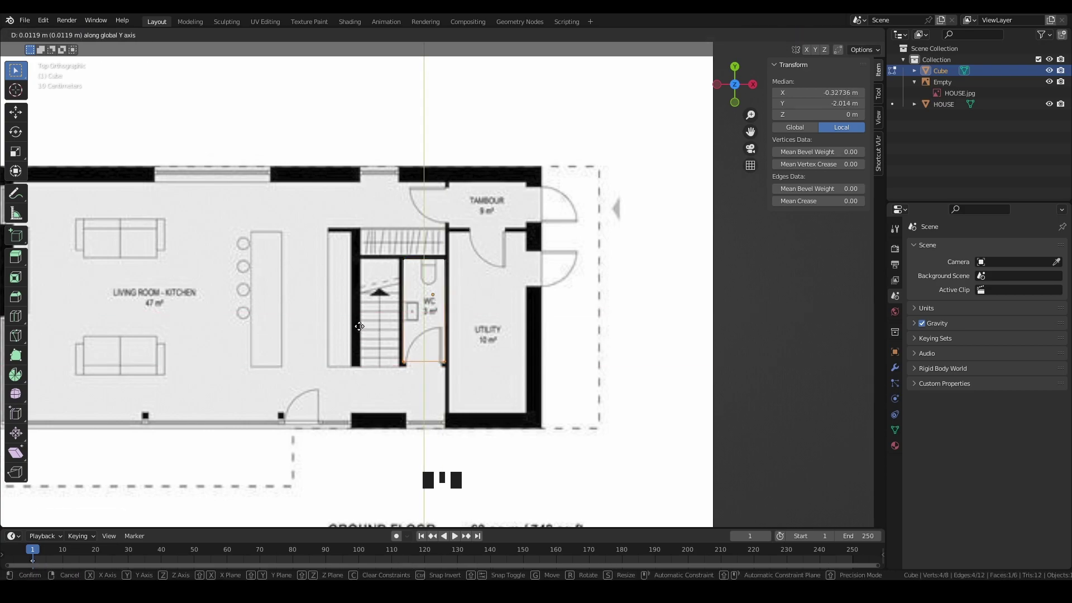
click(357, 329)
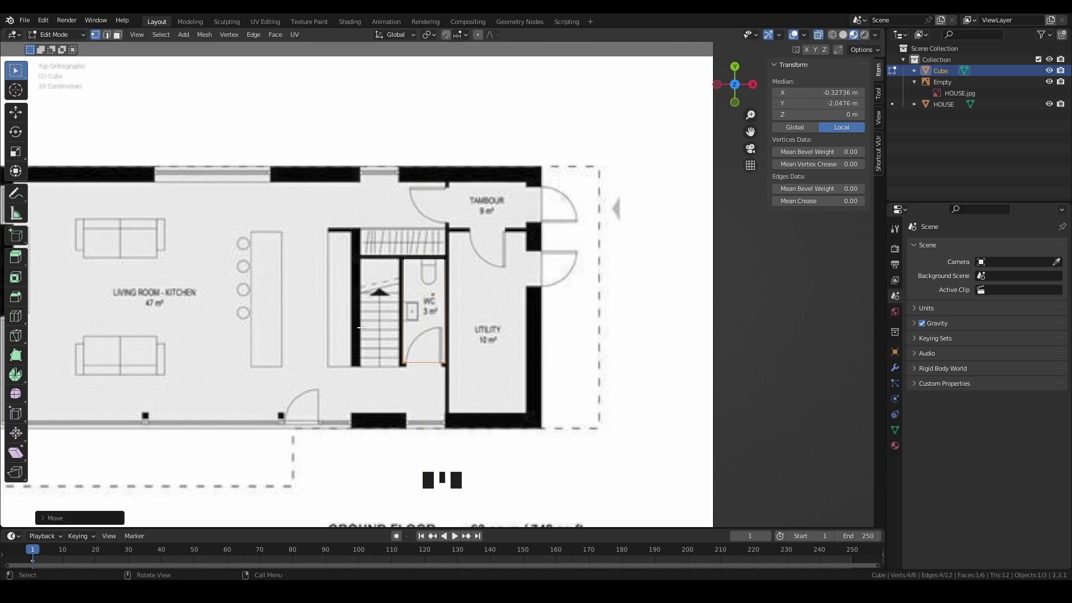
scroll(429, 304, down, 3)
click(72, 35)
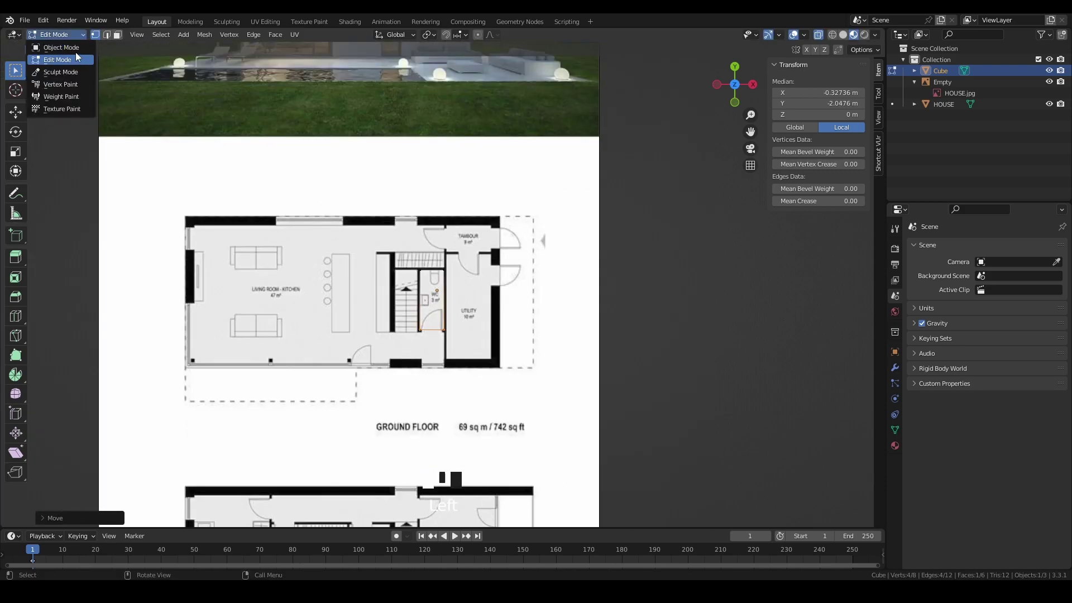
click(55, 42)
- Parent the HOUSE reference image to the WC cube using the Object parent type
middle_drag(312, 240, 489, 273)
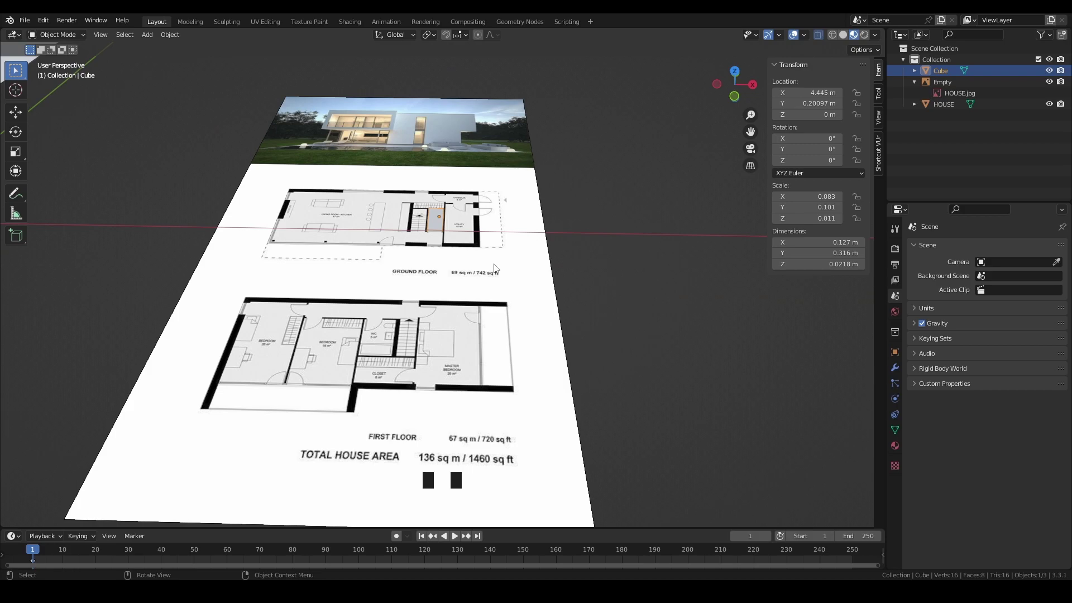
click(489, 273)
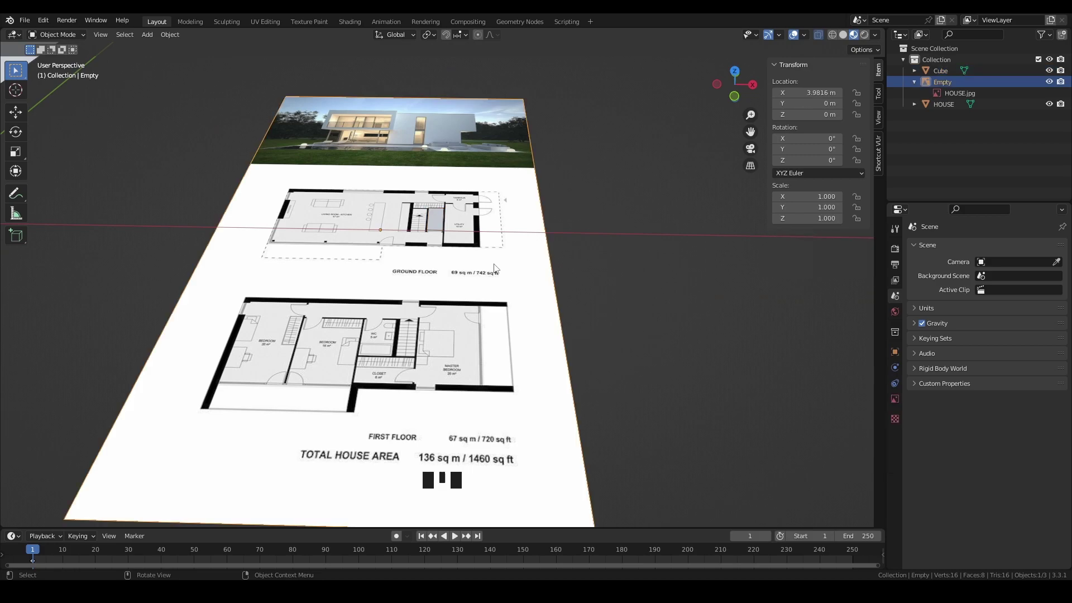
shift+click(438, 217)
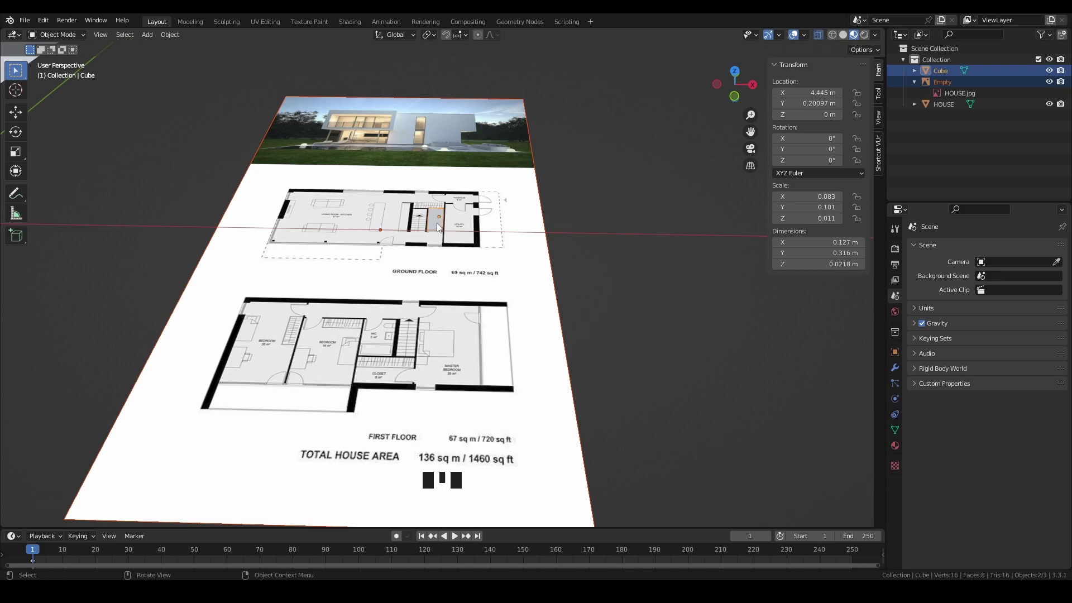
right_click(437, 224)
mouse_move(436, 222)
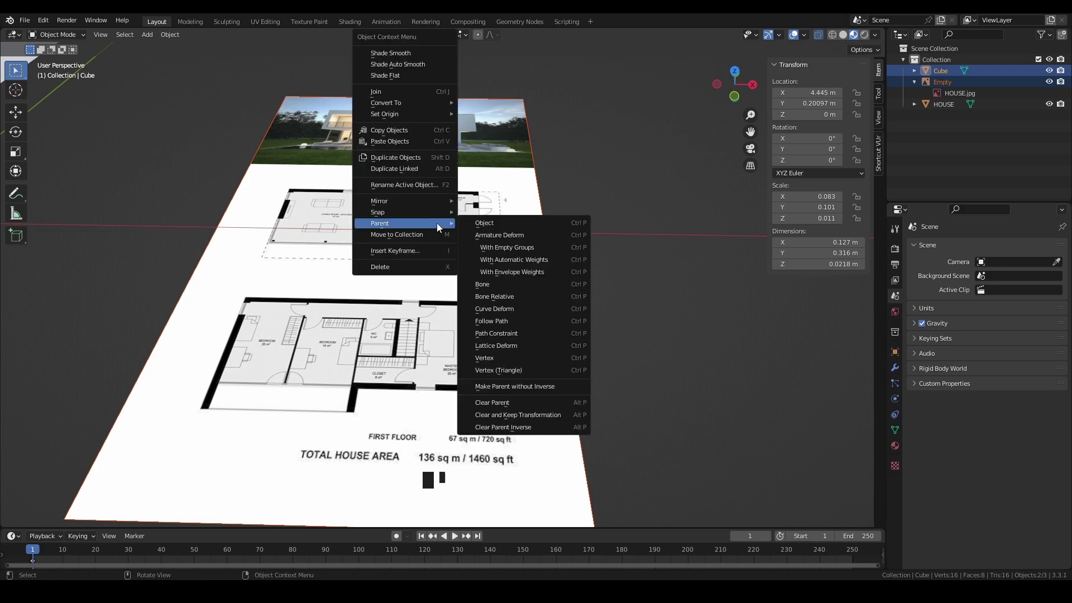
click(491, 225)
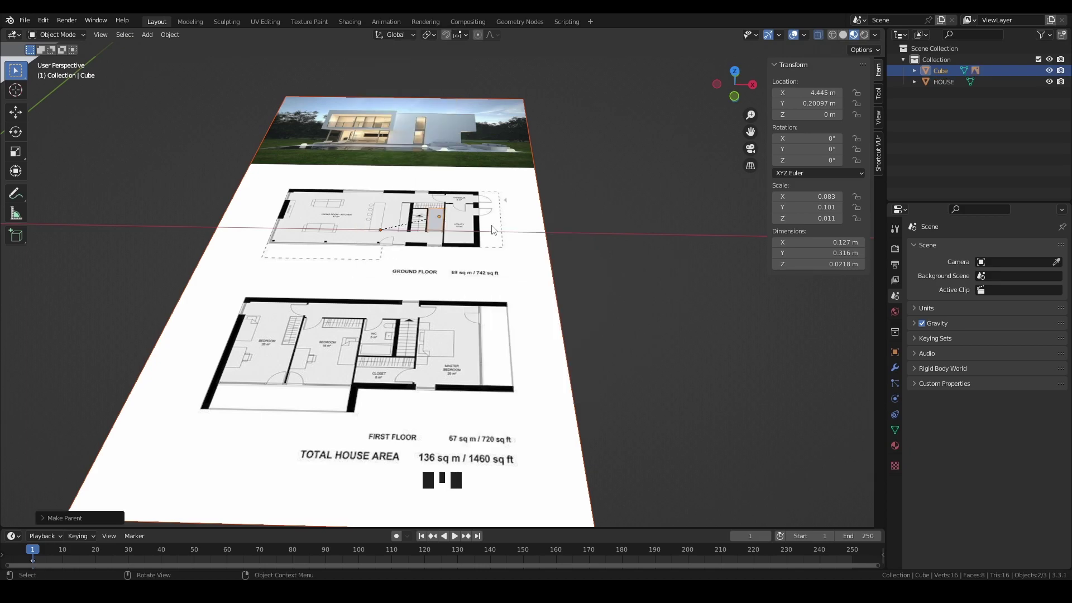
- Select the parent cube alone and resize it to 1 m in X and 3 m in Y, scaling the reference image with it
click(438, 224)
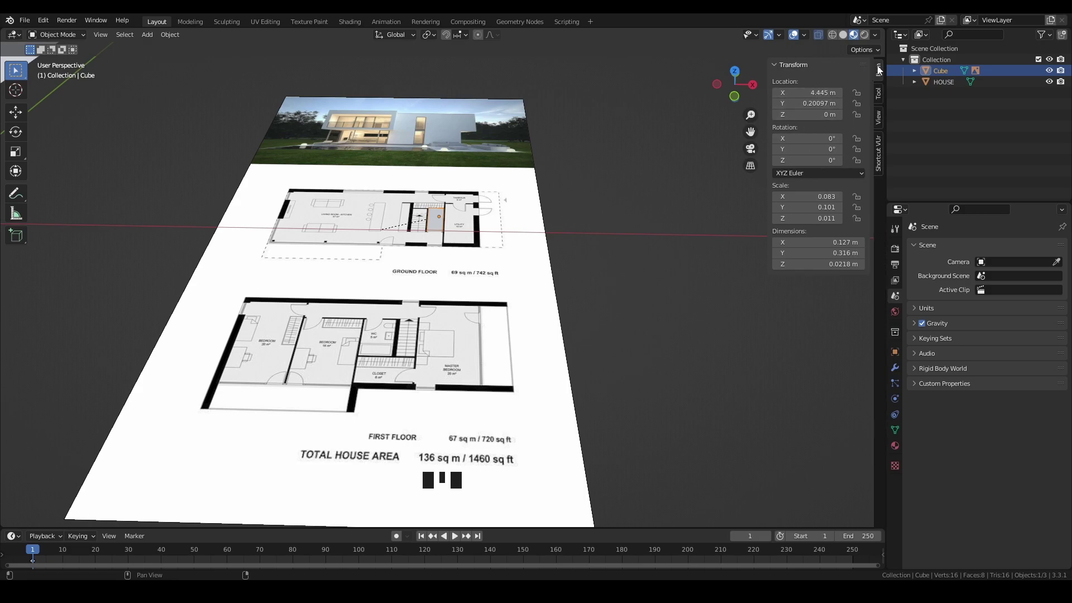
click(815, 244)
text(1)
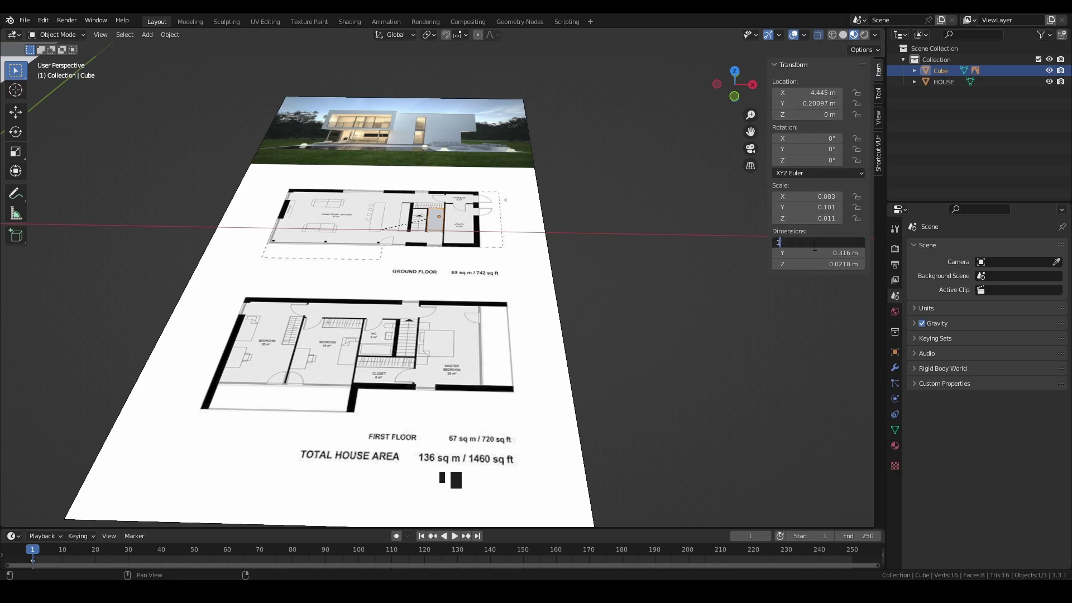
key(Return)
click(820, 252)
text(3)
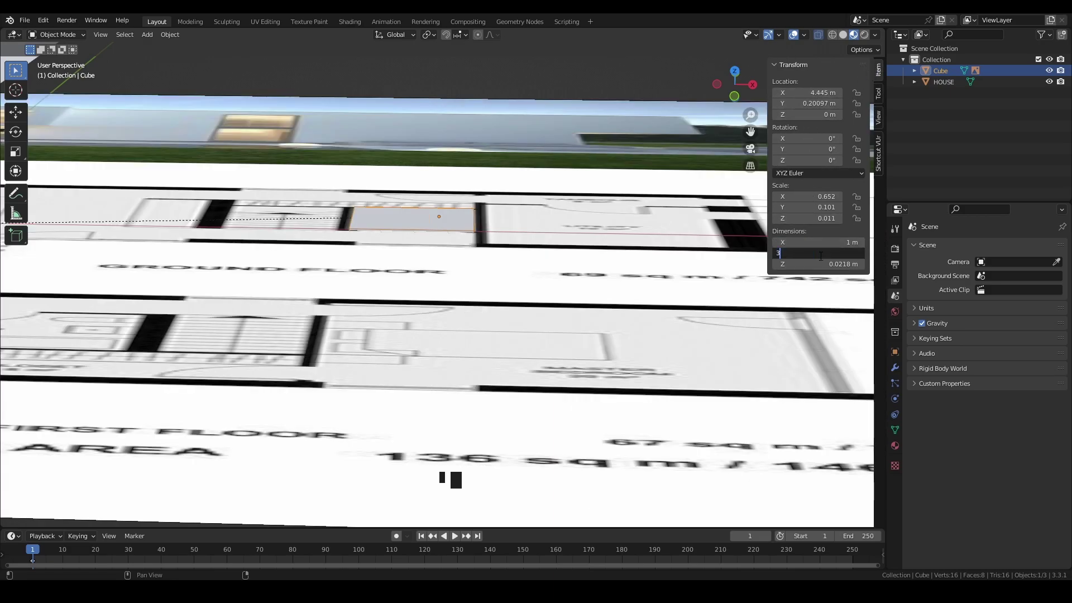
key(Return)
- Select the reference image with the cube and clear the parent relationship while keeping the transformation
scroll(530, 281, down, 5)
shift+middle_drag(530, 282, 471, 286)
click(531, 261)
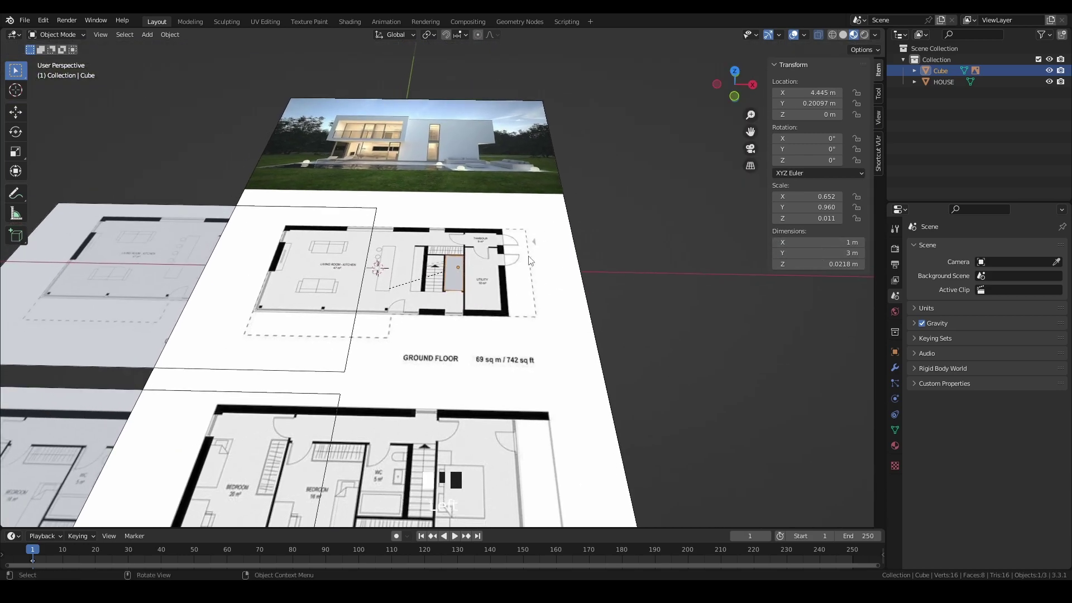
shift+click(457, 272)
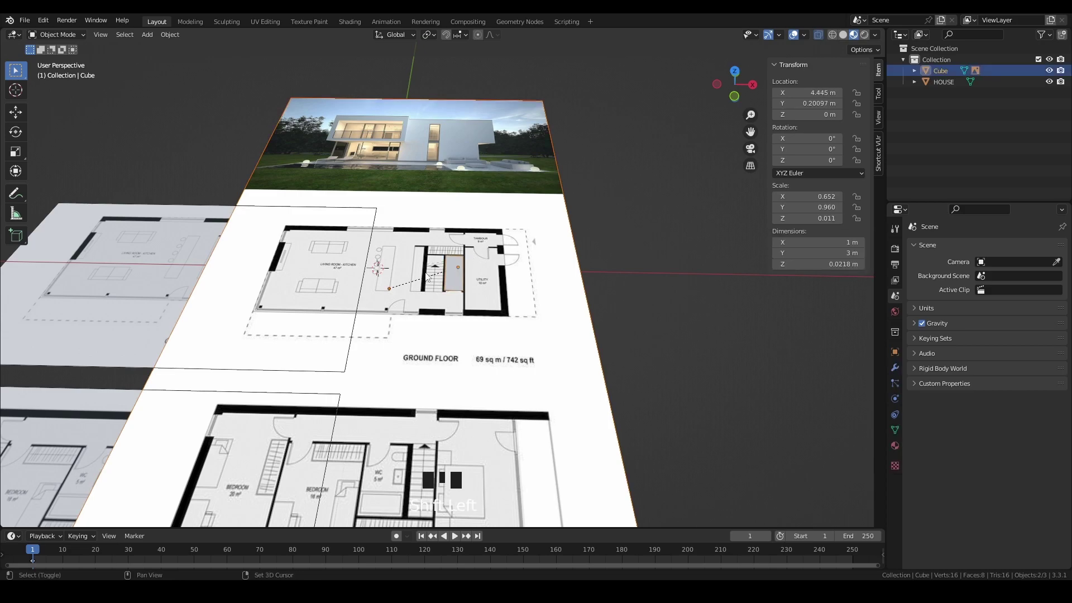
right_click(447, 269)
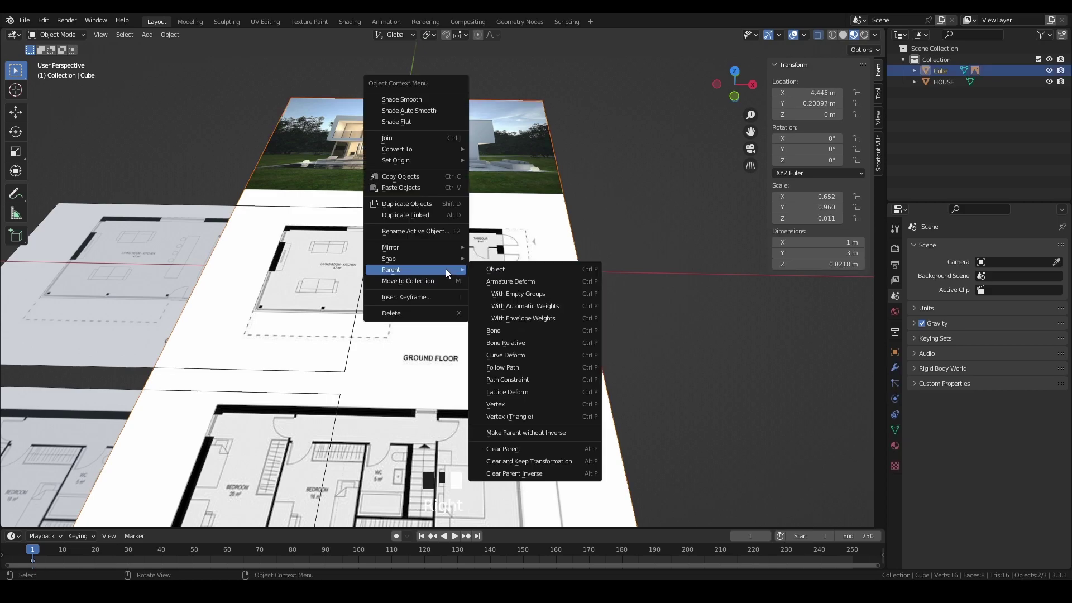
click(541, 462)
- Move the unparented reference image along X to about 16 m, clear of the cube and the separated floor plans
click(513, 297)
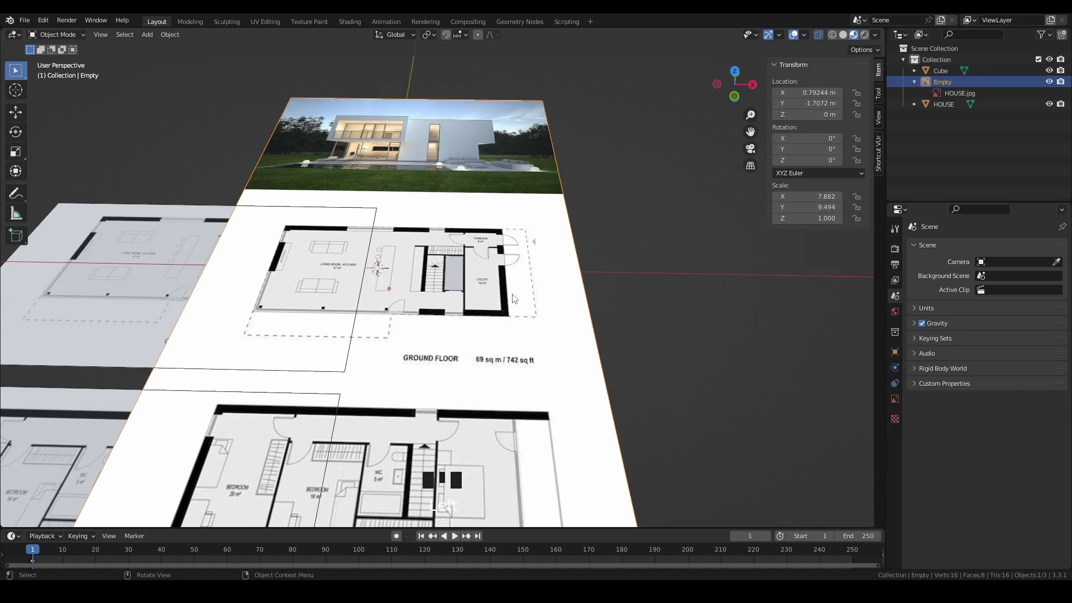
shift+middle_drag(513, 297, 555, 307)
key(g)
key(x)
scroll(460, 285, down, 2)
click(454, 243)
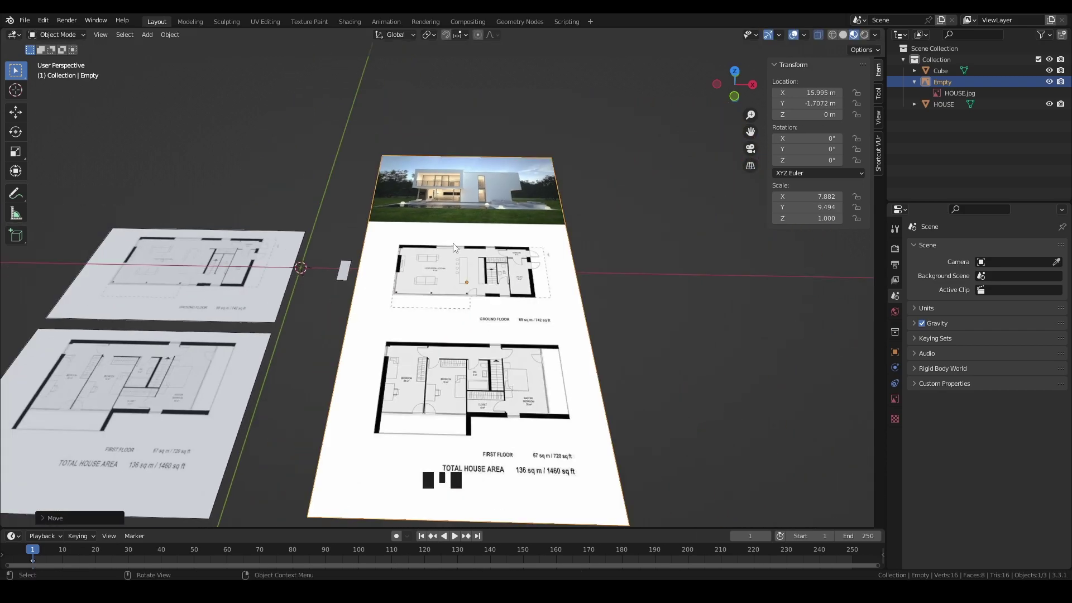